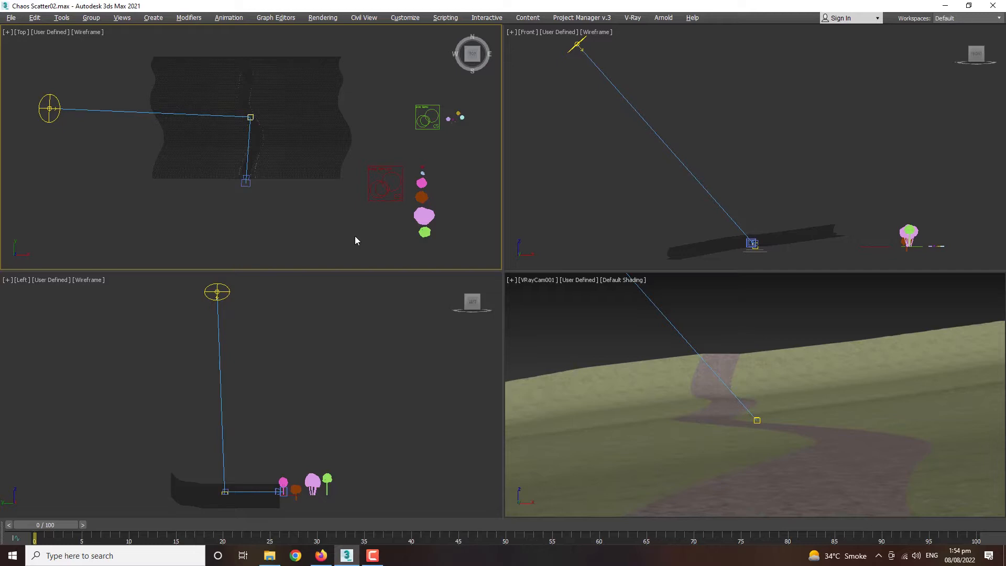
Step: Examine the terrain and path through the VRayCam001 camera and in the top view
{"action": "right_click", "coordinate": [535, 336]}
{"action": "key", "text": "alt+w"}
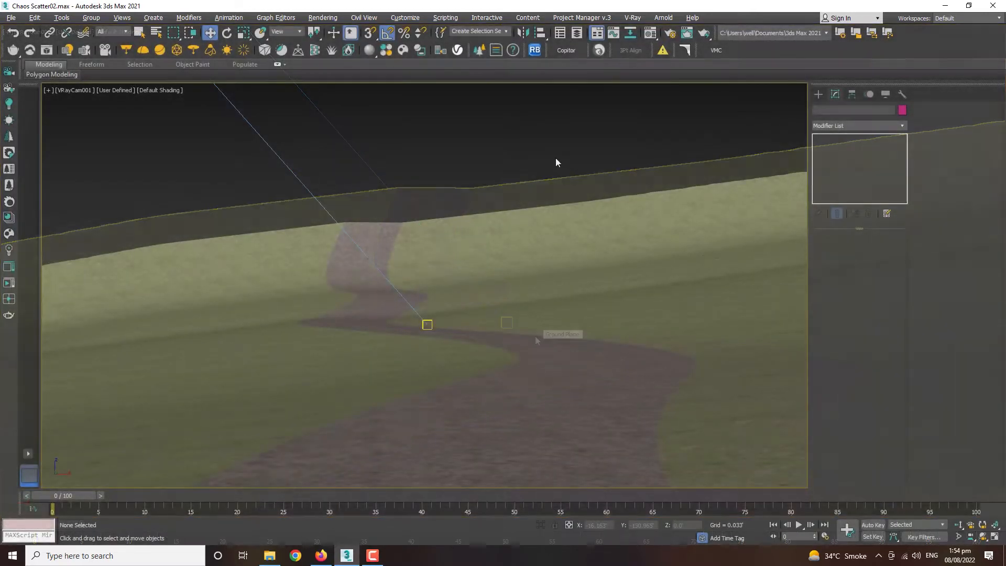
{"action": "key", "text": "alt+w"}
{"action": "right_click", "coordinate": [284, 246]}
{"action": "key", "text": "alt+w"}
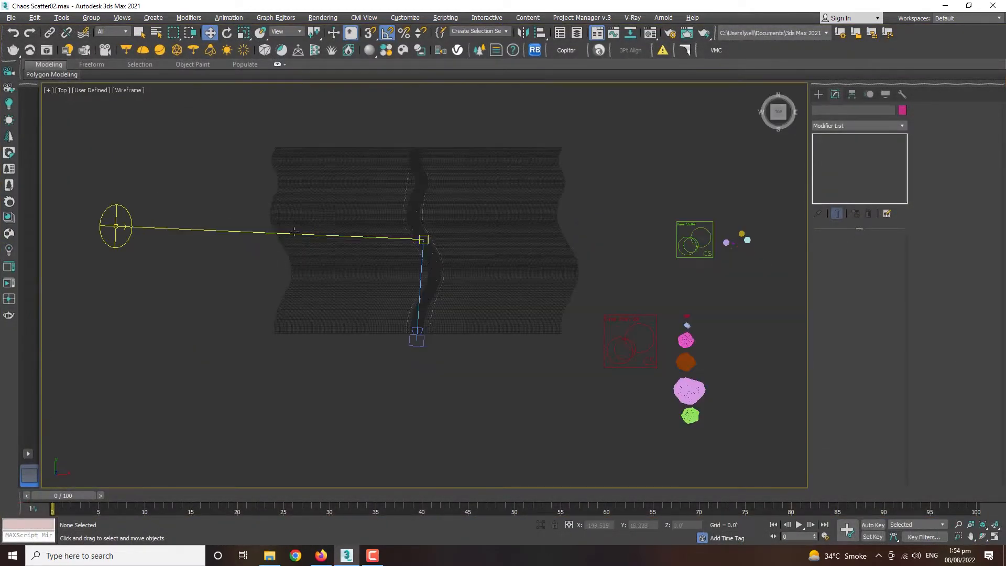
{"action": "middle_click_drag", "start_coordinate": [449, 254], "coordinate": [410, 310]}
{"action": "key", "text": "alt+w"}
Step: Select the Ground Plane and inspect it in perspective along with the scatter icons and plant models beside it
{"action": "left_click", "coordinate": [645, 373]}
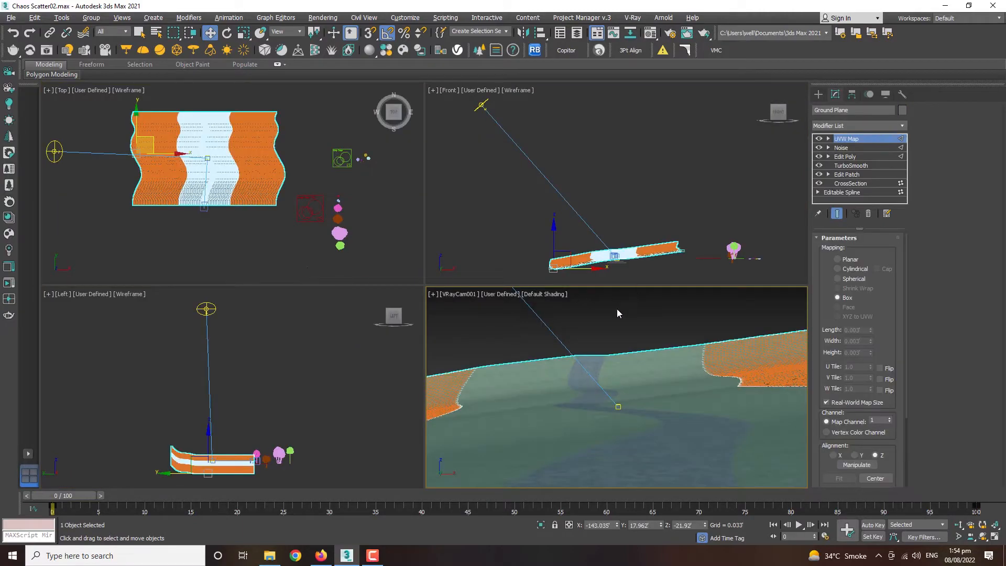
{"action": "key", "text": "p"}
{"action": "scroll", "coordinate": [640, 320], "scroll_direction": "down", "scroll_amount": 3}
{"action": "key", "text": "alt+w"}
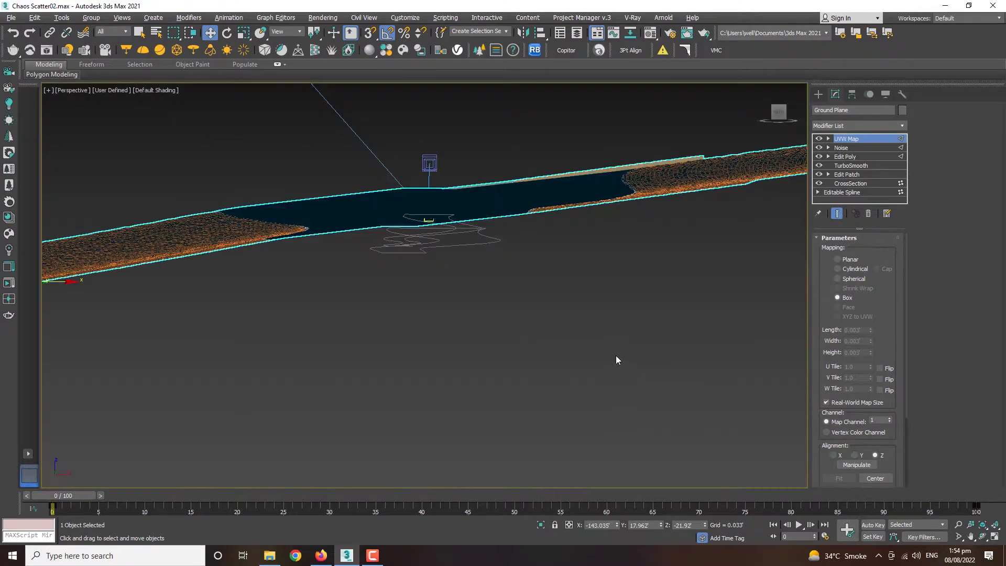
{"action": "middle_click_drag", "start_coordinate": [616, 358], "coordinate": [593, 290], "text": "alt"}
{"action": "scroll", "coordinate": [593, 289], "scroll_direction": "down", "scroll_amount": 6}
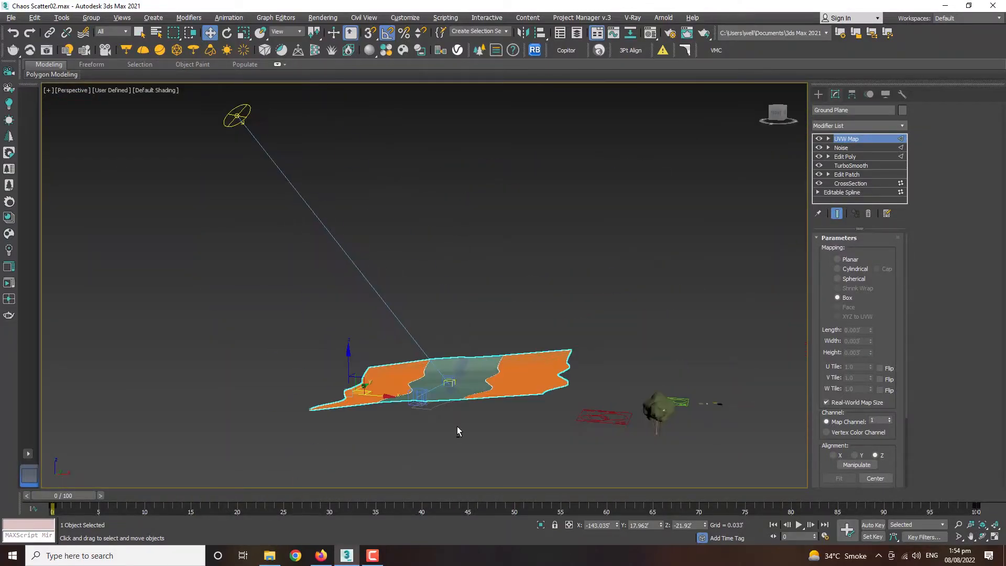
{"action": "scroll", "coordinate": [457, 425], "scroll_direction": "up", "scroll_amount": 3}
{"action": "middle_click_drag", "start_coordinate": [457, 426], "coordinate": [413, 411], "text": "alt"}
{"action": "scroll", "coordinate": [413, 411], "scroll_direction": "down", "scroll_amount": 3}
{"action": "middle_click_drag", "start_coordinate": [508, 404], "coordinate": [522, 410], "text": "alt"}
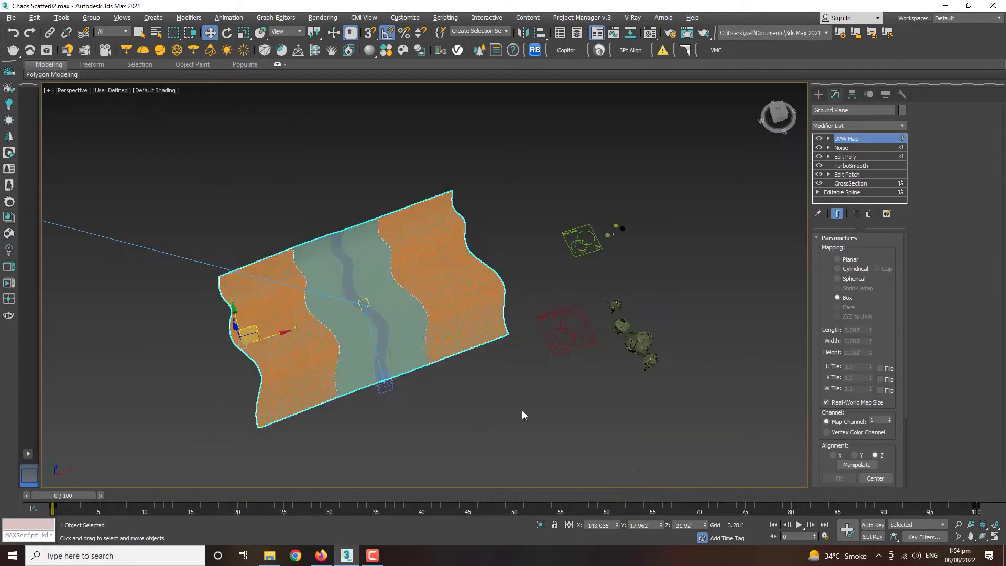
{"action": "scroll", "coordinate": [555, 329], "scroll_direction": "up", "scroll_amount": 4}
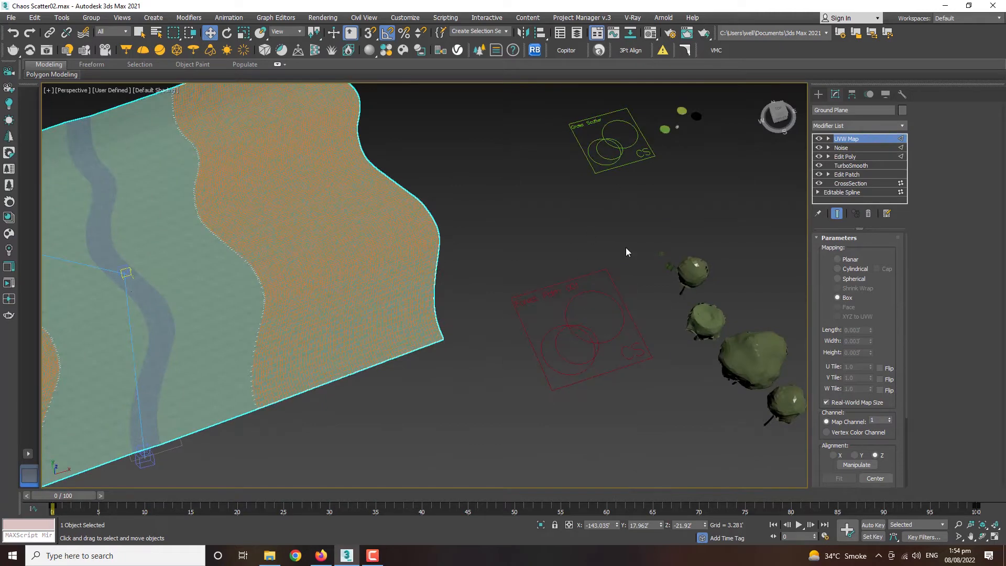
{"action": "scroll", "coordinate": [638, 226], "scroll_direction": "down", "scroll_amount": 2}
{"action": "middle_click_drag", "start_coordinate": [642, 257], "coordinate": [421, 236]}
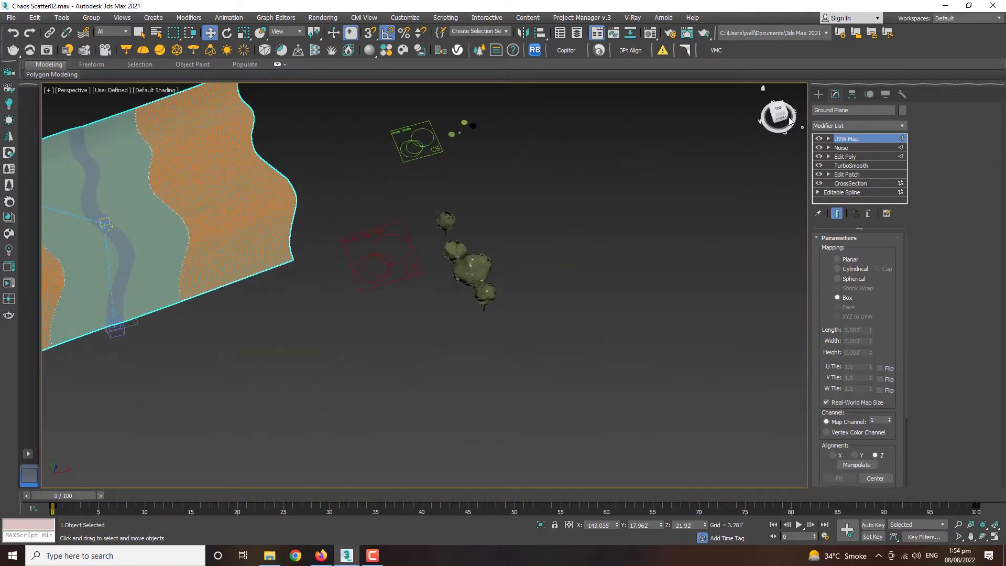
Step: Create a trial ChaosScatter object on the empty area beside the plant models and delete it
{"action": "left_click", "coordinate": [818, 94]}
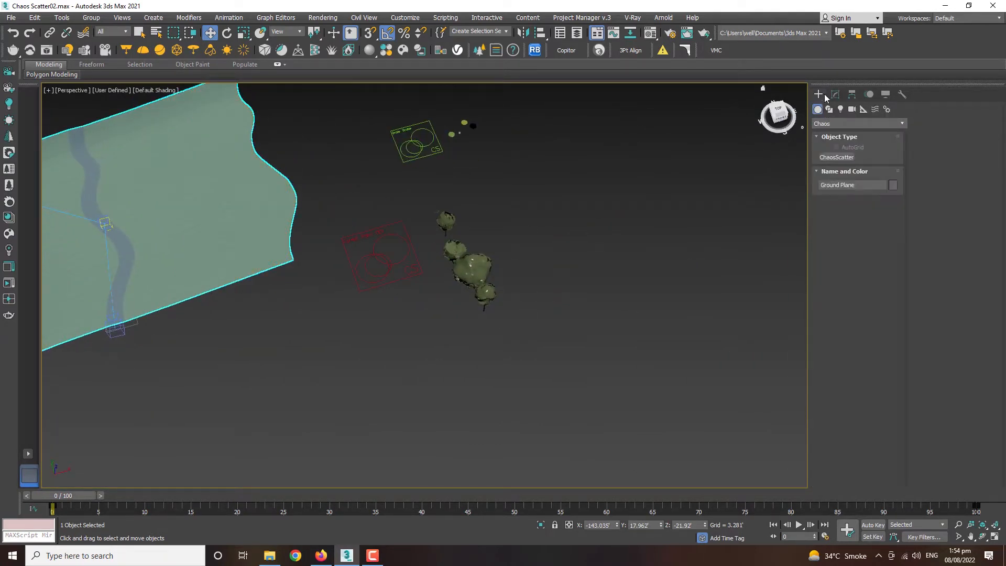
{"action": "left_click", "coordinate": [827, 124]}
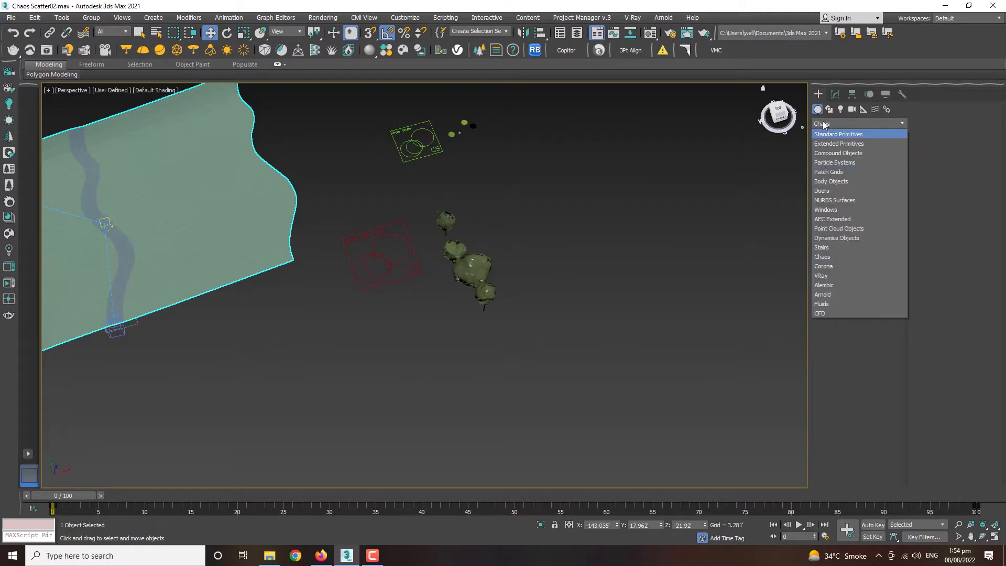
{"action": "left_click", "coordinate": [833, 261]}
{"action": "left_click", "coordinate": [836, 157]}
{"action": "left_click_drag", "start_coordinate": [606, 318], "coordinate": [645, 342]}
{"action": "right_click", "coordinate": [656, 366]}
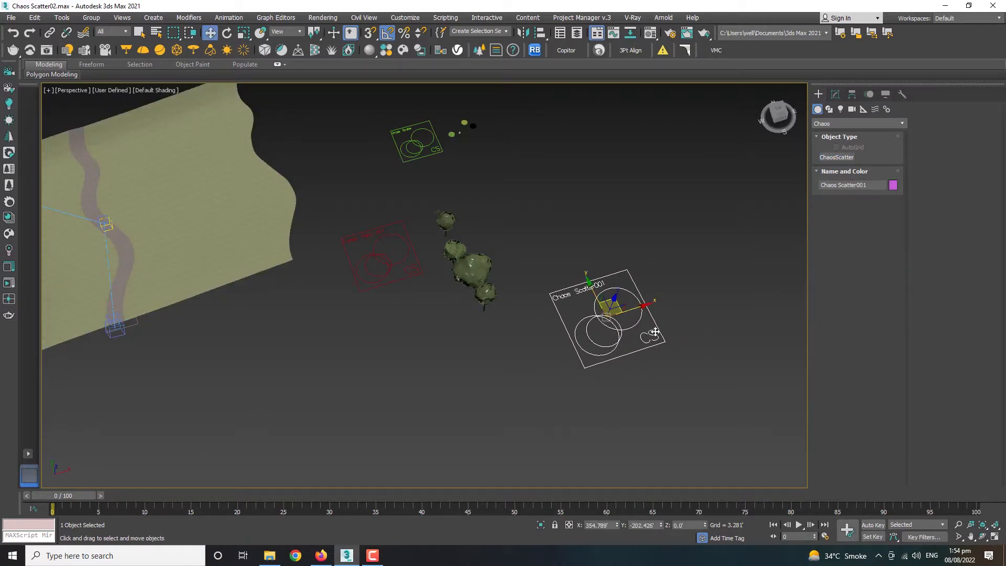
{"action": "left_click", "coordinate": [834, 93]}
{"action": "key", "text": "Delete"}
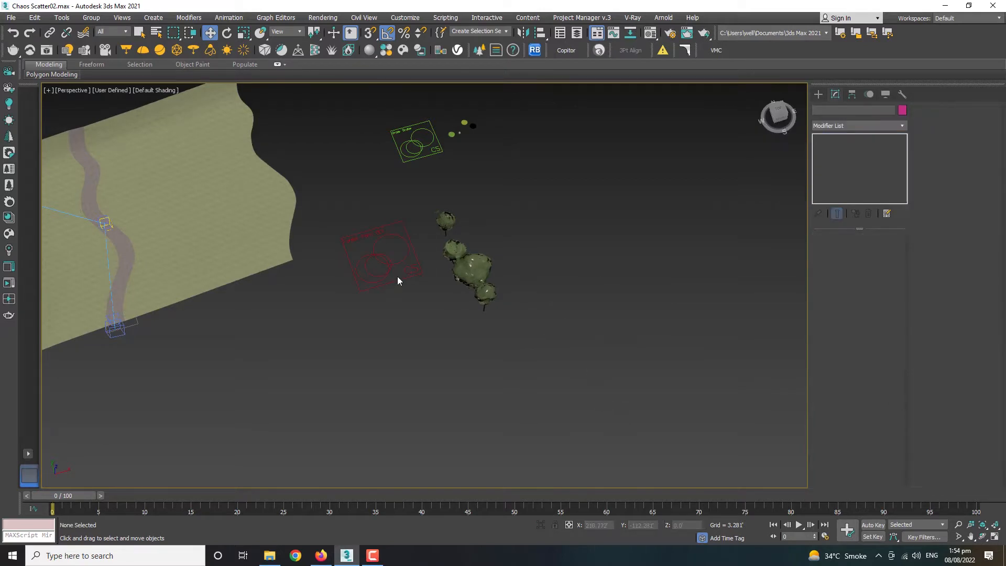
Step: Add the Ground Plane as the distribute-on target of the Forest Palm 001 scatter
{"action": "left_click", "coordinate": [397, 281]}
{"action": "middle_click_drag", "start_coordinate": [386, 285], "coordinate": [563, 277], "text": "alt"}
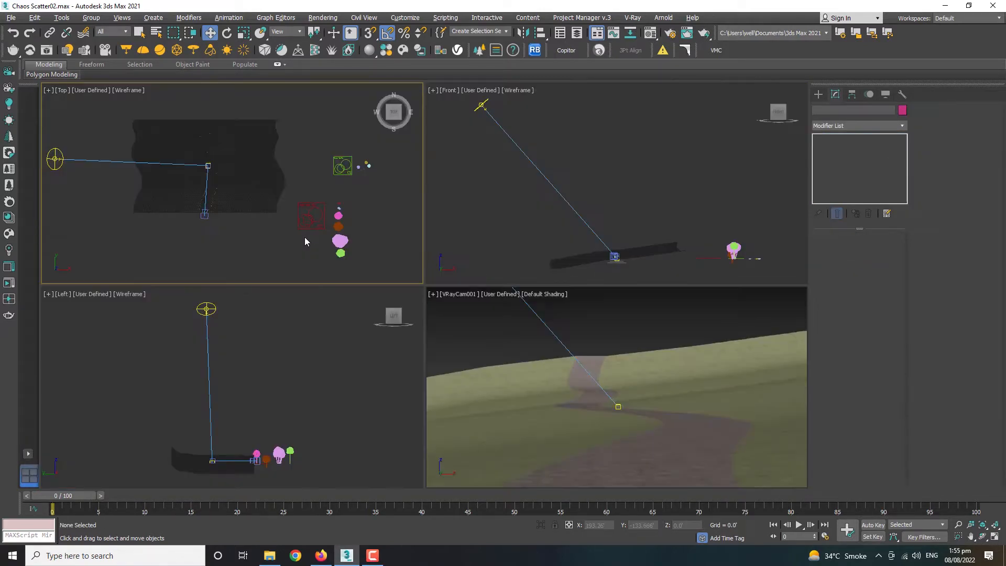
{"action": "left_click", "coordinate": [311, 229]}
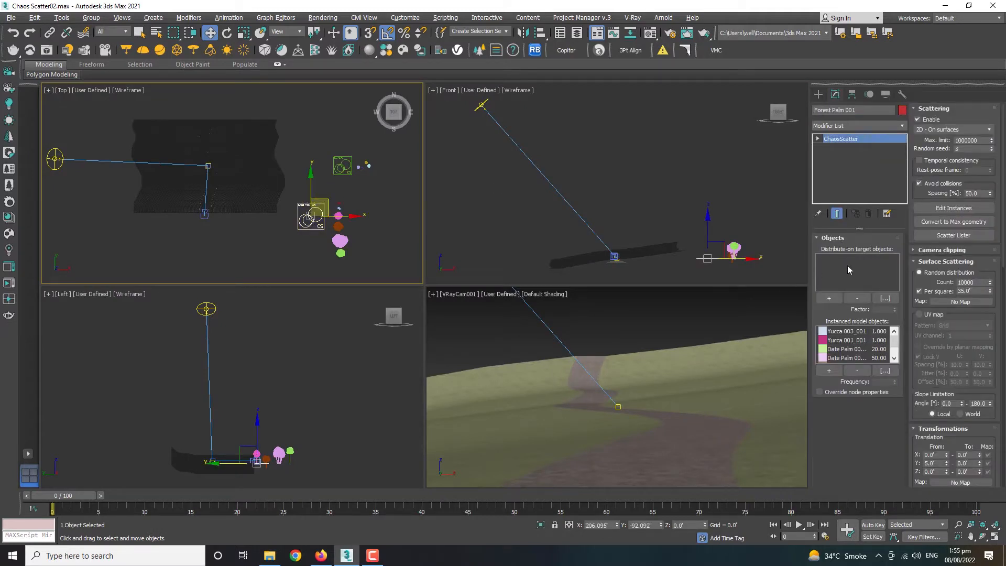
{"action": "left_click", "coordinate": [829, 299]}
{"action": "left_click", "coordinate": [665, 353]}
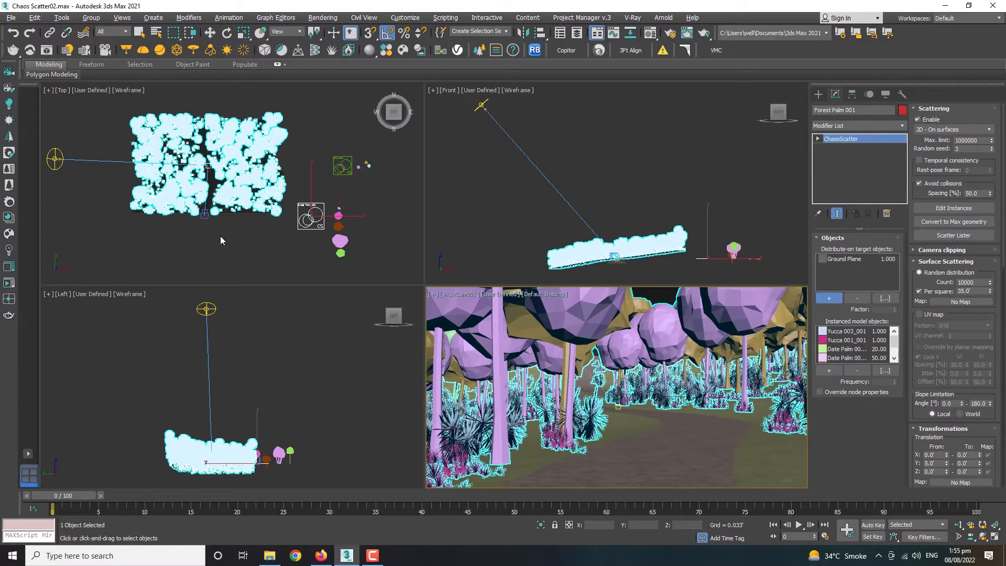
{"action": "scroll", "coordinate": [258, 183], "scroll_direction": "up", "scroll_amount": 3}
{"action": "key", "text": "w"}
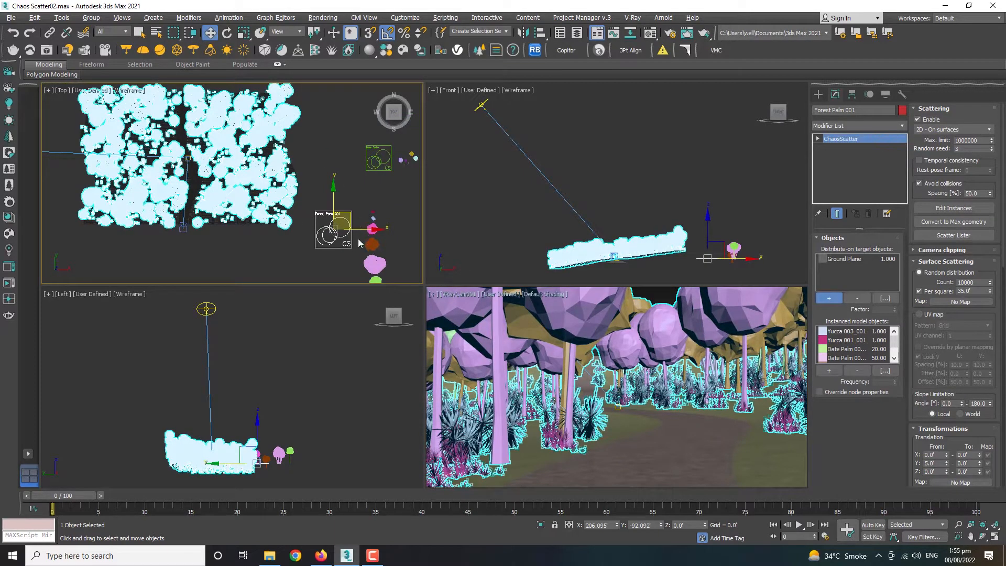
Step: Review the instanced Yucca, Date Palm and Palm Tree models and their frequencies in the Forest Palm 001 scatter
{"action": "left_click", "coordinate": [853, 350]}
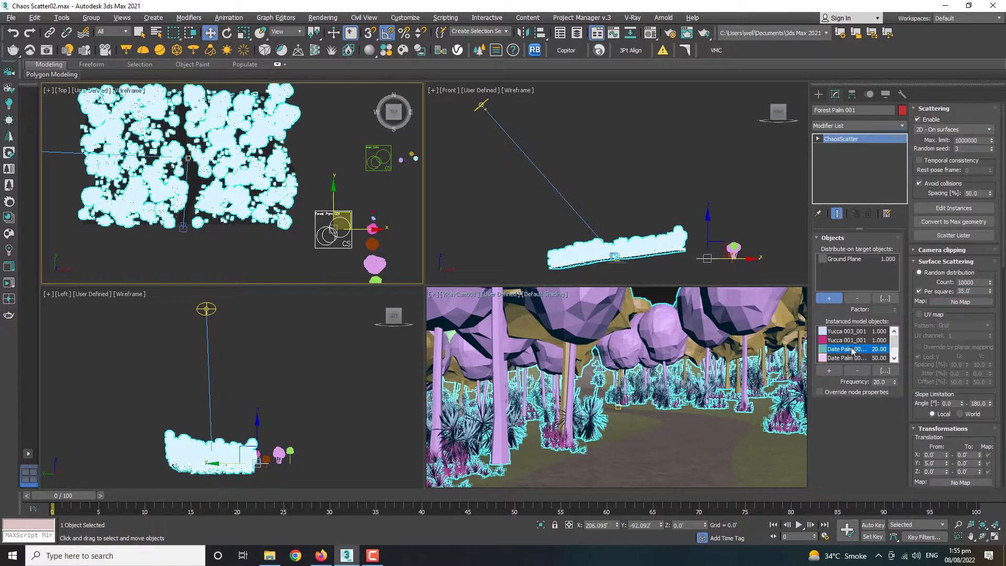
{"action": "scroll", "coordinate": [851, 338], "scroll_direction": "down", "scroll_amount": 2}
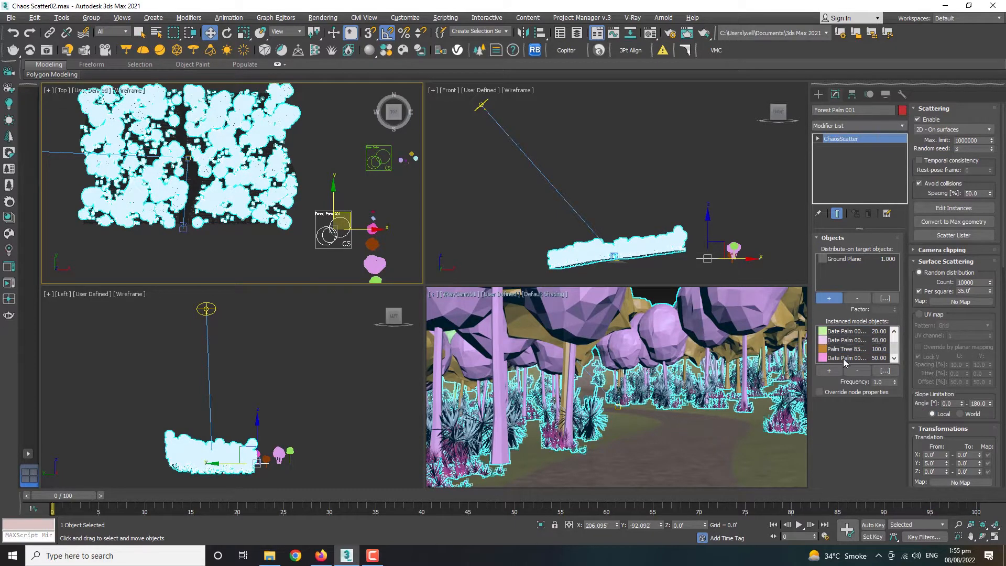
{"action": "left_click_drag", "start_coordinate": [843, 359], "coordinate": [849, 323]}
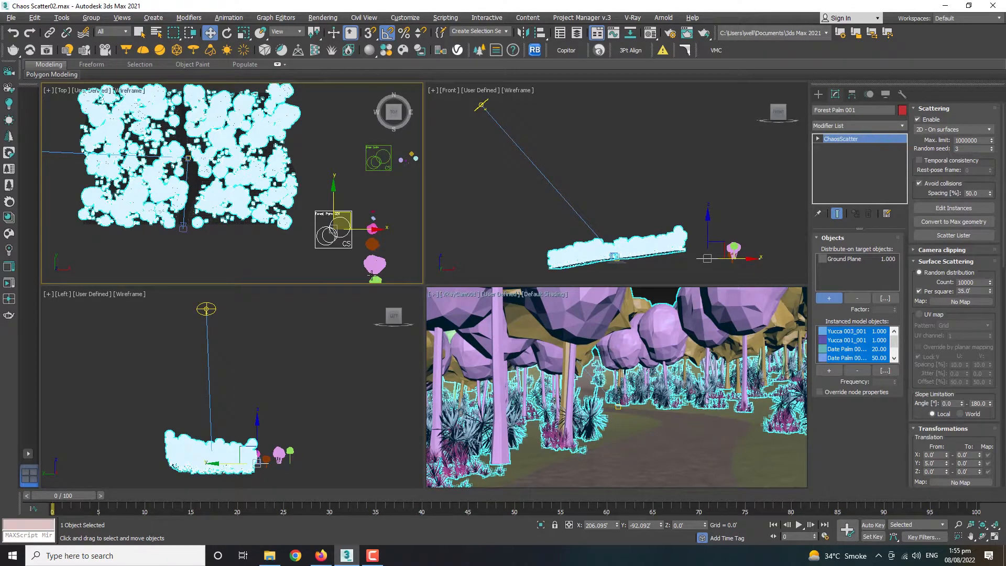
{"action": "middle_click_drag", "start_coordinate": [373, 276], "coordinate": [320, 206]}
{"action": "scroll", "coordinate": [344, 208], "scroll_direction": "up", "scroll_amount": 5}
{"action": "scroll", "coordinate": [335, 207], "scroll_direction": "down", "scroll_amount": 4}
{"action": "left_click", "coordinate": [847, 331]}
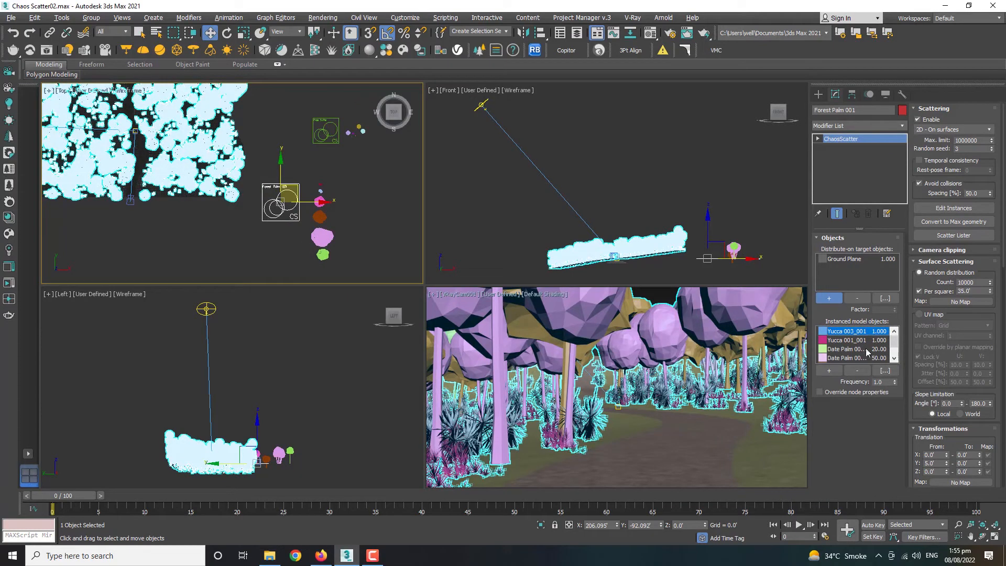
{"action": "scroll", "coordinate": [876, 343], "scroll_direction": "down", "scroll_amount": 2}
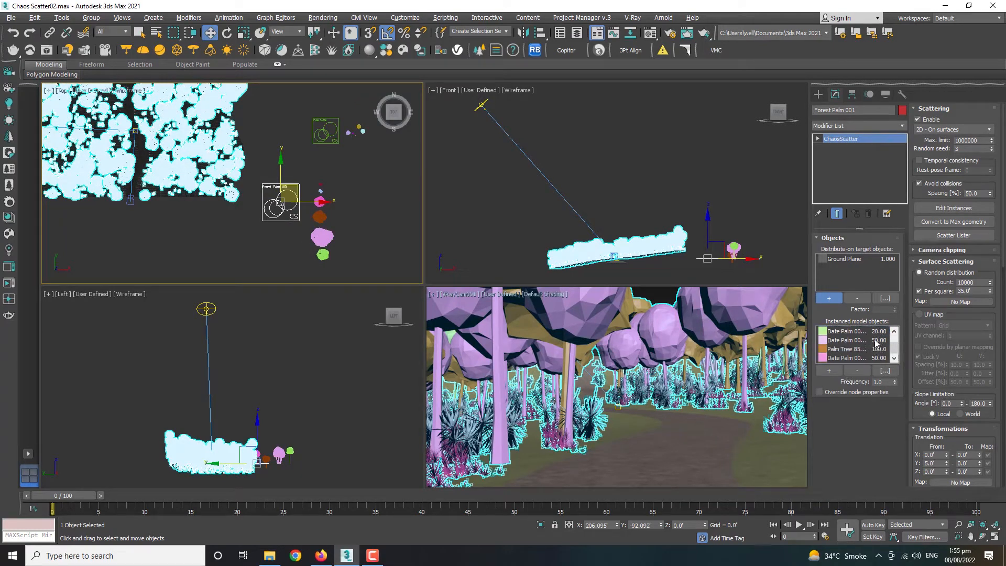
{"action": "left_click", "coordinate": [870, 350]}
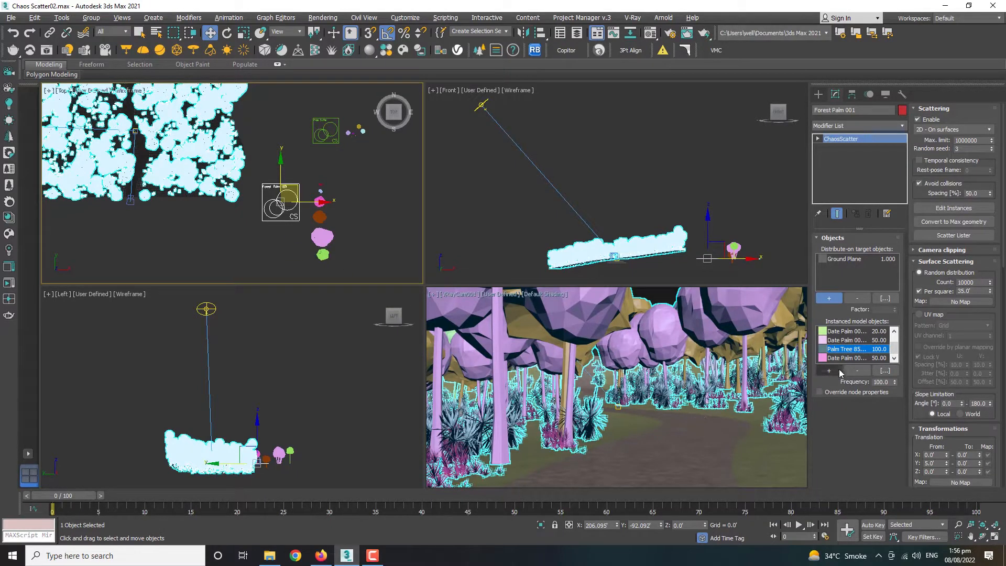
{"action": "left_click", "coordinate": [849, 340]}
{"action": "key", "text": "Up"}
{"action": "key", "text": "Up"}
{"action": "key", "text": "Up"}
{"action": "key", "text": "Down"}
{"action": "key", "text": "Down"}
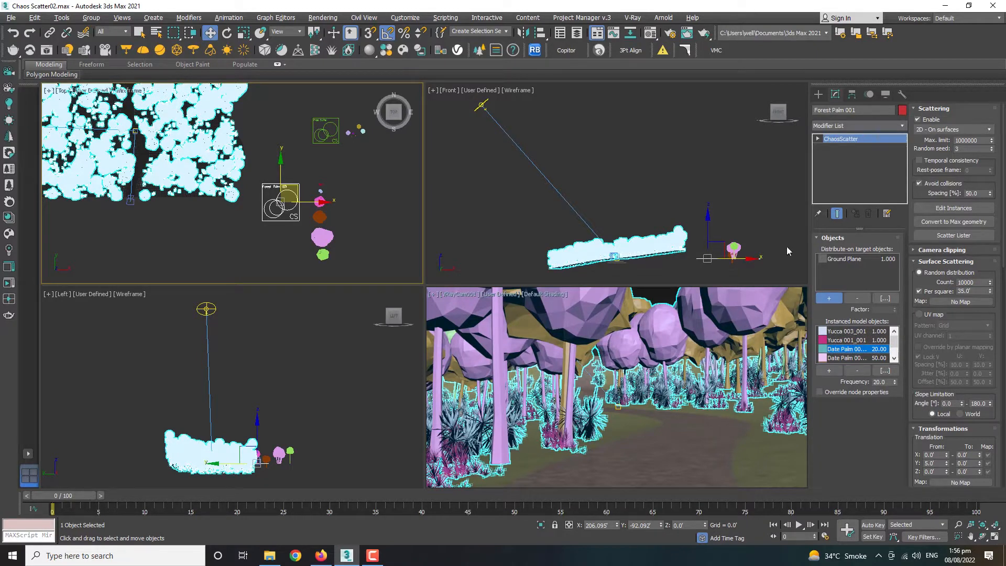
Step: Turn Avoid collisions off and back on for the Forest Palm 001 scatter to compare the distribution
{"action": "left_click", "coordinate": [956, 130]}
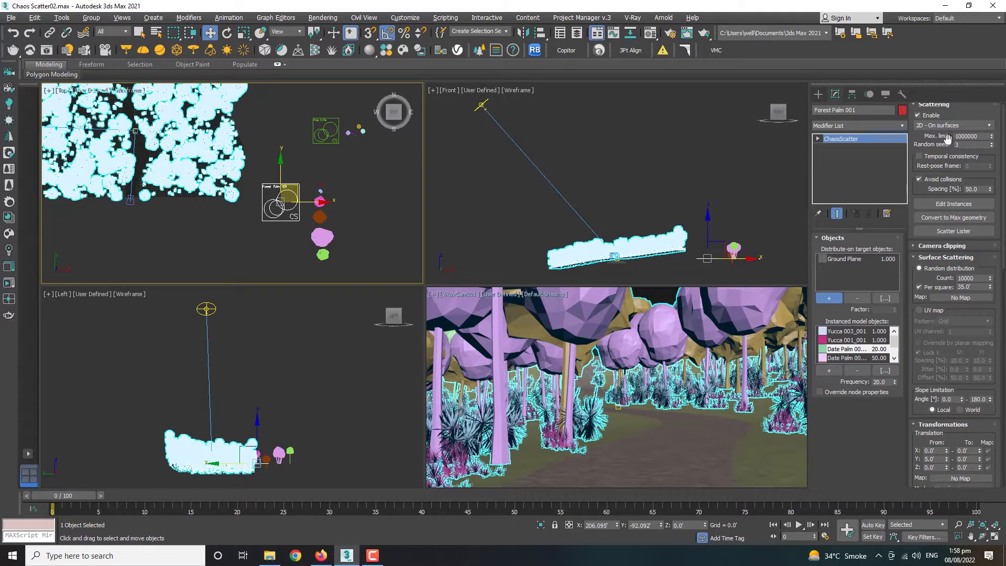
{"action": "scroll", "coordinate": [945, 124], "scroll_direction": "down", "scroll_amount": 2}
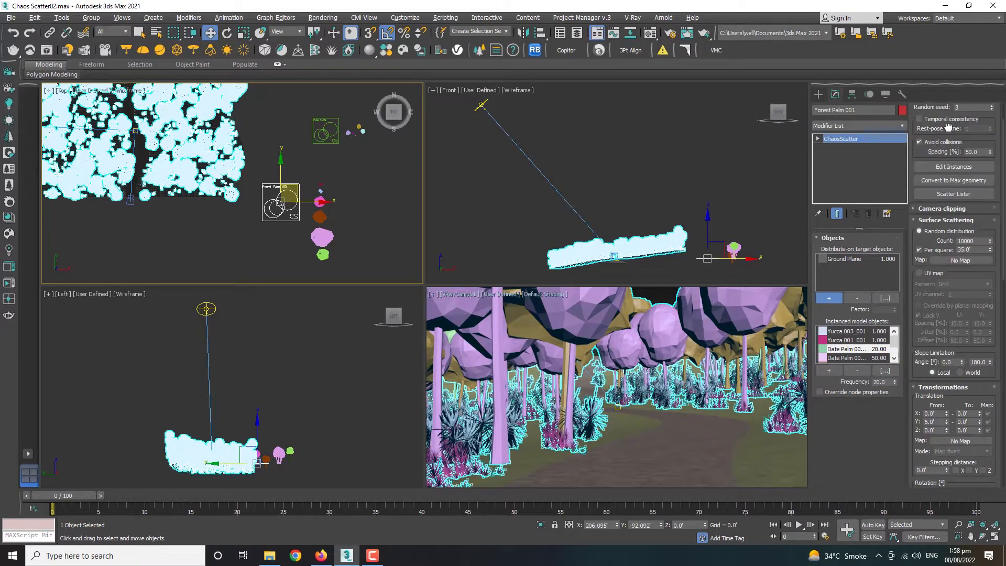
{"action": "scroll", "coordinate": [951, 147], "scroll_direction": "up", "scroll_amount": 2}
{"action": "left_click", "coordinate": [966, 182]}
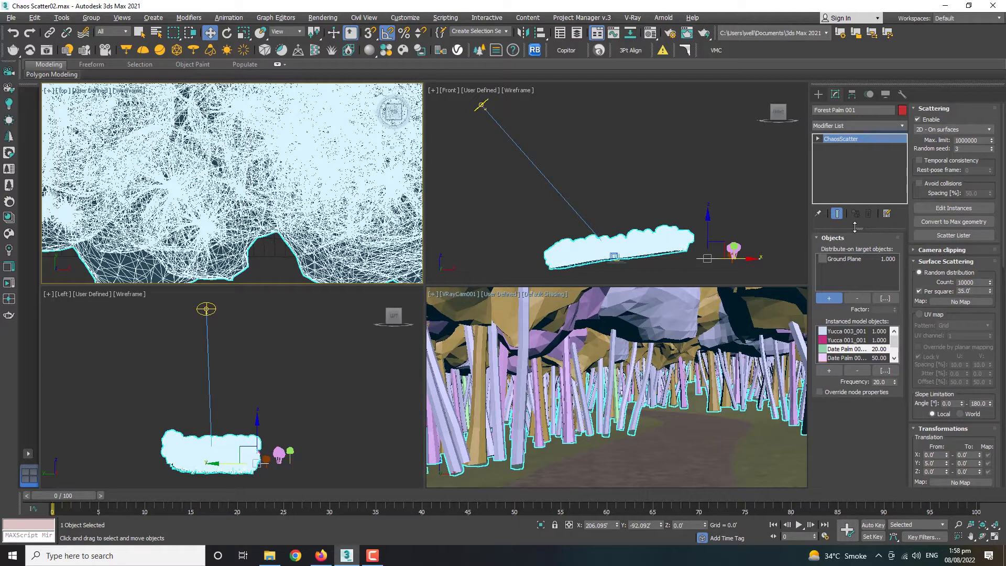
{"action": "left_click", "coordinate": [940, 184]}
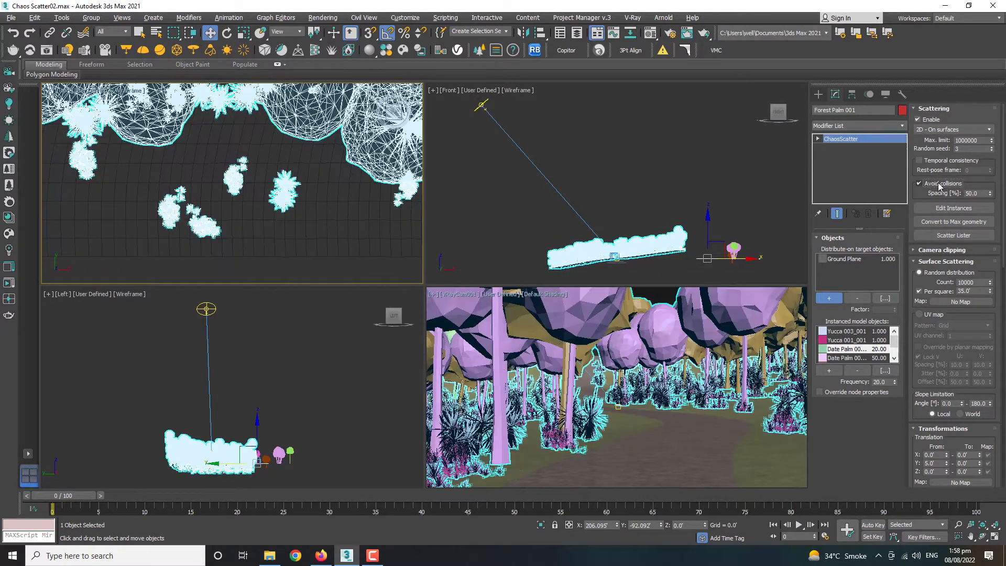
Step: Examine the spacing and overlap of the scattered trees and yuccas from above
{"action": "mouse_move", "coordinate": [976, 196]}
{"action": "scroll", "coordinate": [350, 193], "scroll_direction": "up", "scroll_amount": 4}
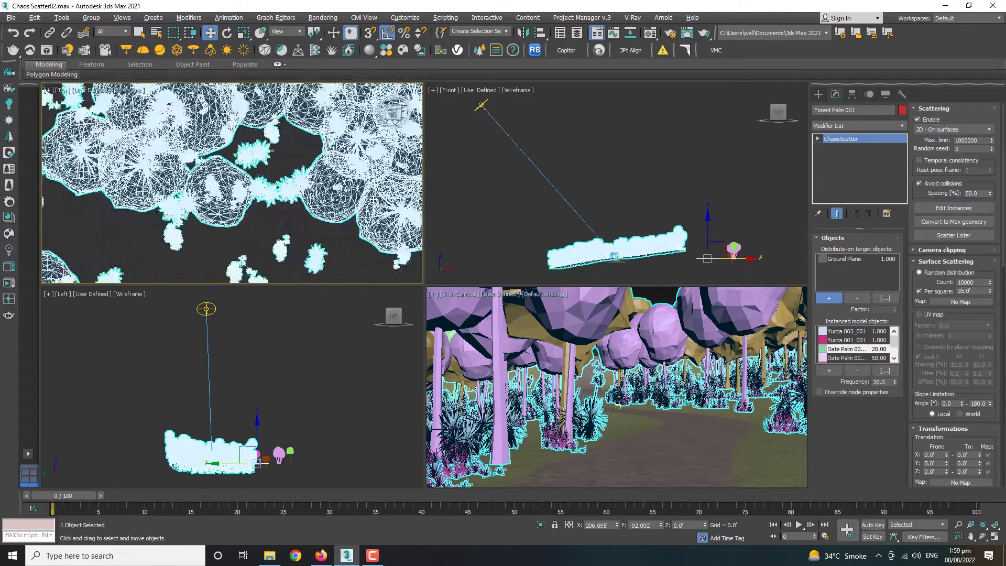
{"action": "scroll", "coordinate": [373, 200], "scroll_direction": "down", "scroll_amount": 2}
{"action": "scroll", "coordinate": [296, 192], "scroll_direction": "up", "scroll_amount": 5}
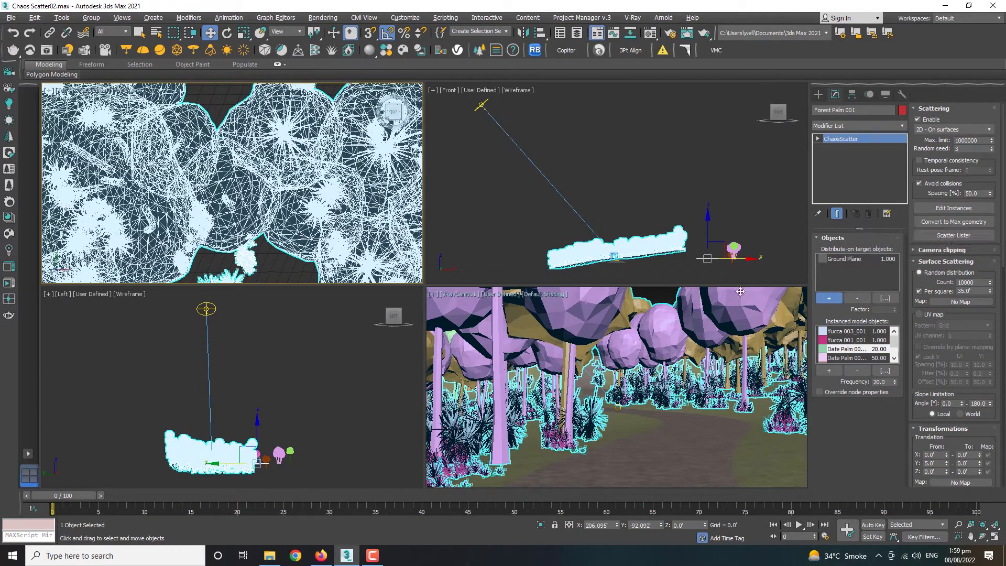
{"action": "scroll", "coordinate": [294, 193], "scroll_direction": "down", "scroll_amount": 4}
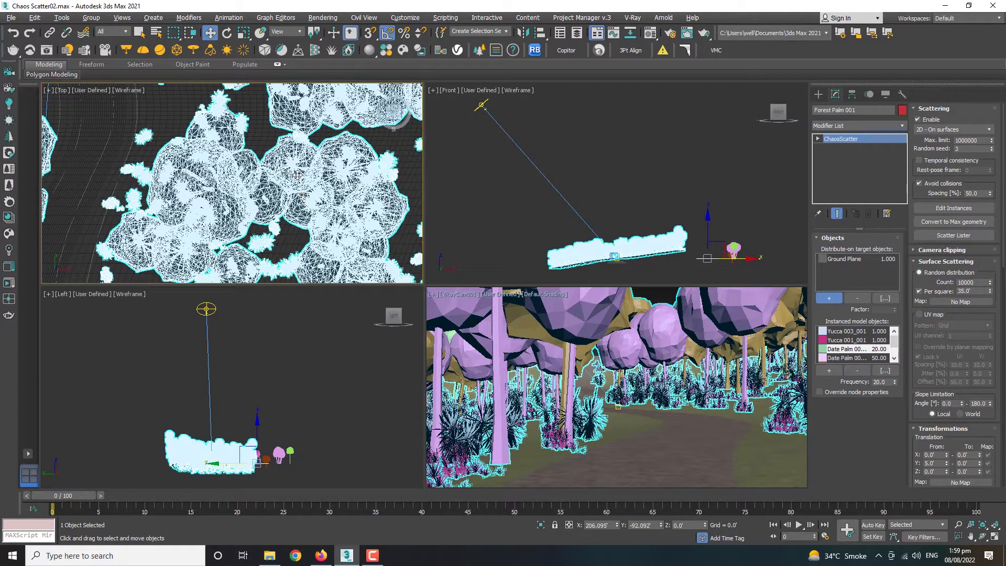
{"action": "scroll", "coordinate": [275, 179], "scroll_direction": "down", "scroll_amount": 3}
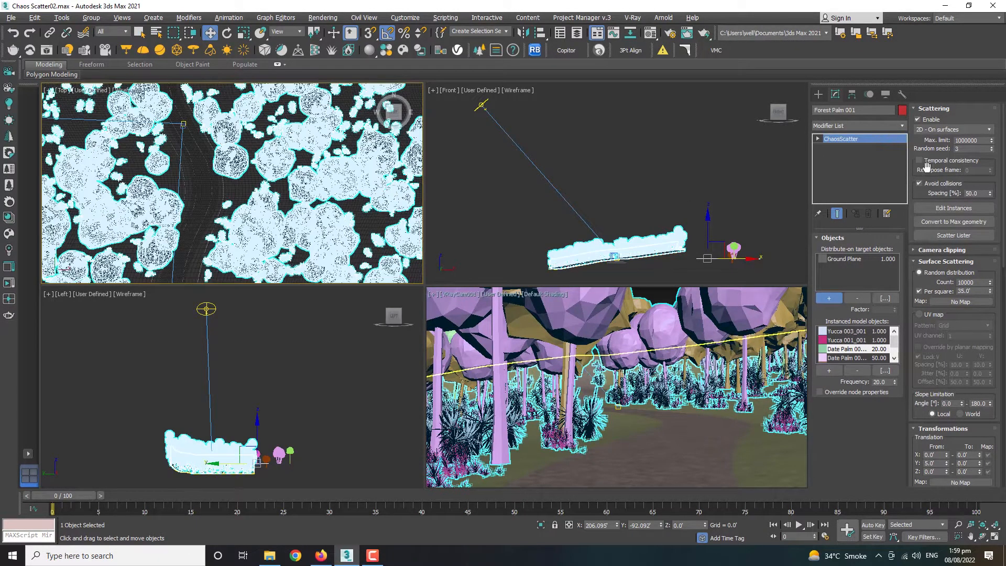
{"action": "middle_click_drag", "start_coordinate": [297, 213], "coordinate": [289, 165]}
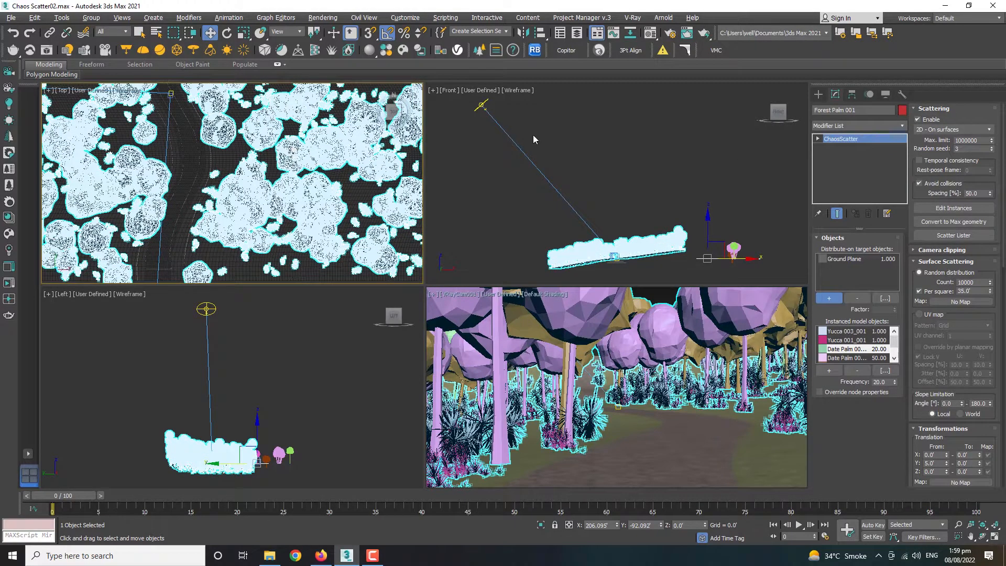
{"action": "scroll", "coordinate": [290, 221], "scroll_direction": "down", "scroll_amount": 4}
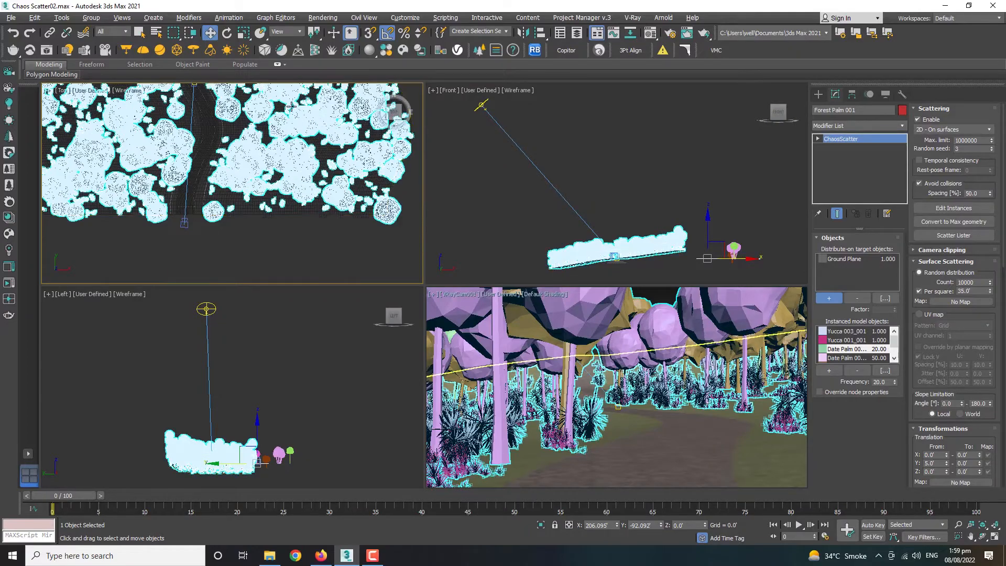
Step: Turn on Edit Instances for the Forest Palm 001 scatter and accept the viewport display warning
{"action": "key", "text": "alt+w"}
{"action": "scroll", "coordinate": [521, 243], "scroll_direction": "up", "scroll_amount": 5}
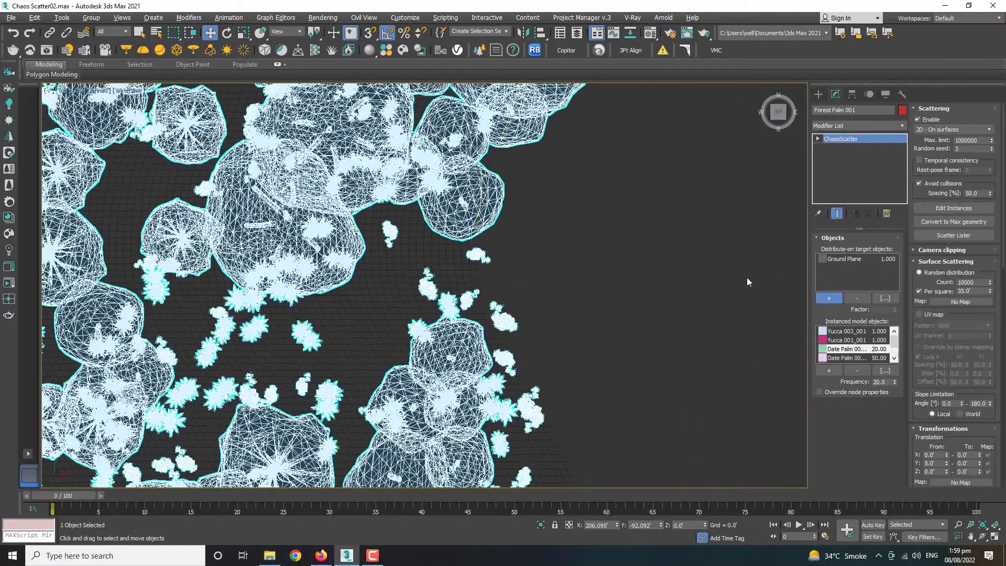
{"action": "left_click", "coordinate": [941, 206]}
{"action": "left_click", "coordinate": [611, 292]}
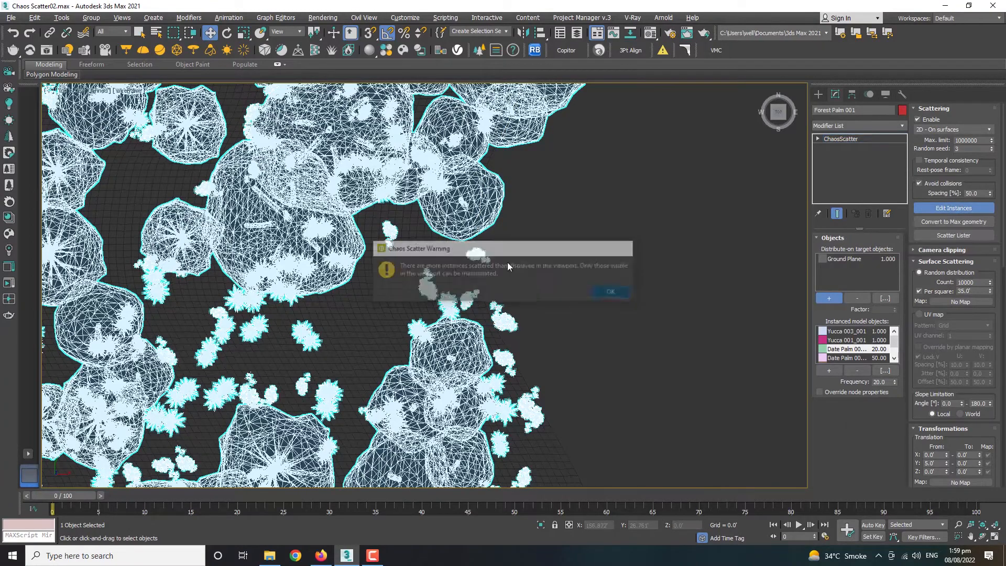
Step: Select a single tree instance at the forest's edge and turn off Edit Instances for the Forest Palm 001 scatter
{"action": "left_click", "coordinate": [496, 198]}
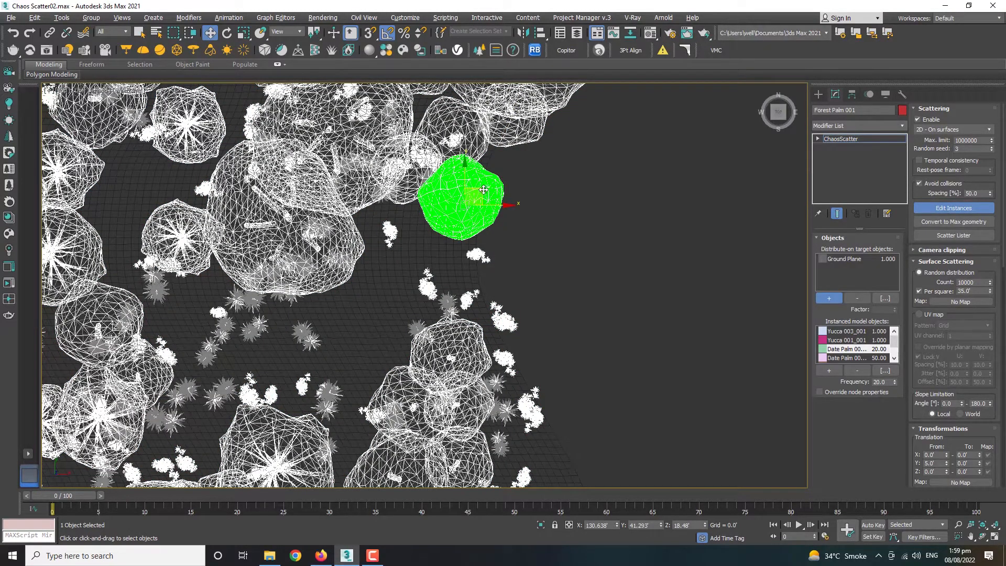
{"action": "left_click", "coordinate": [960, 204]}
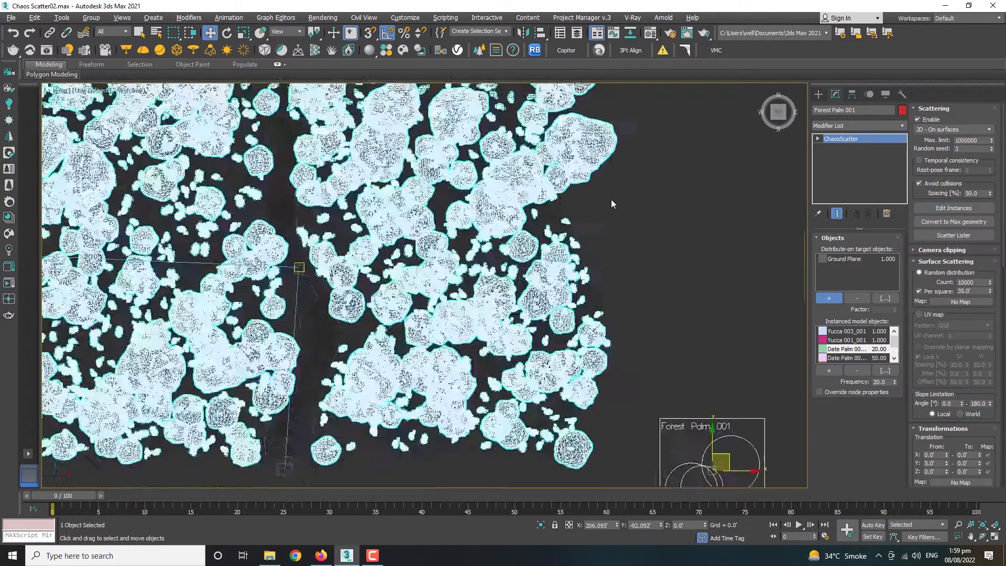
{"action": "key", "text": "z"}
{"action": "scroll", "coordinate": [545, 248], "scroll_direction": "up", "scroll_amount": 5}
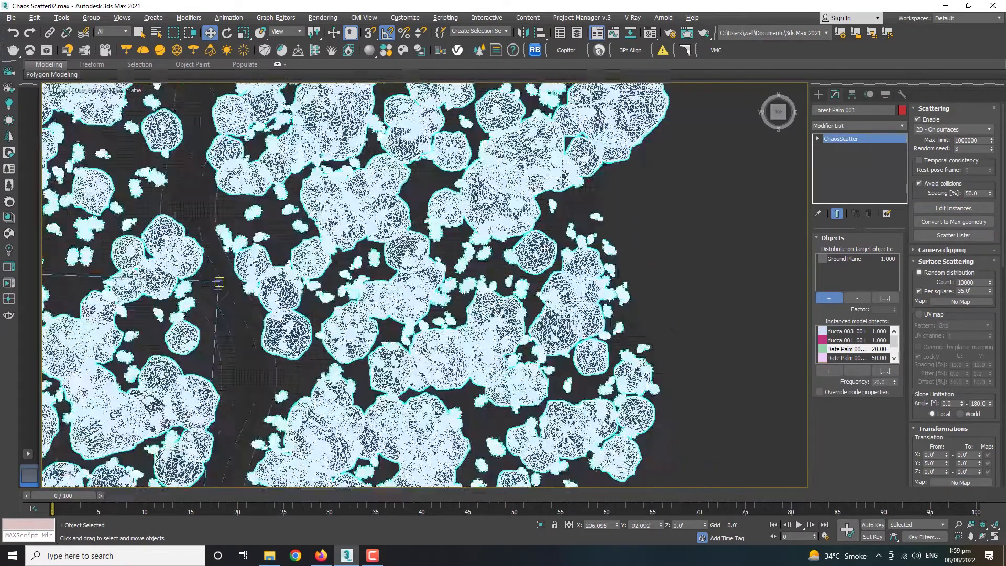
{"action": "scroll", "coordinate": [545, 248], "scroll_direction": "down", "scroll_amount": 2}
{"action": "middle_click_drag", "start_coordinate": [544, 249], "coordinate": [576, 262]}
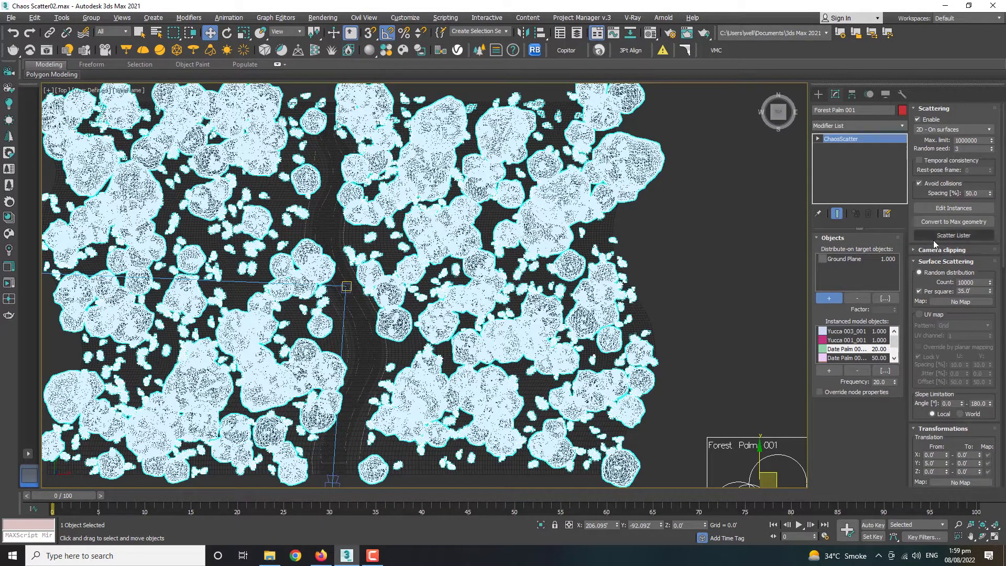
Step: Open the Scatter Lister and review the preview, limit and count settings of Grass Scatter and Forest Palm 001
{"action": "left_click", "coordinate": [935, 240]}
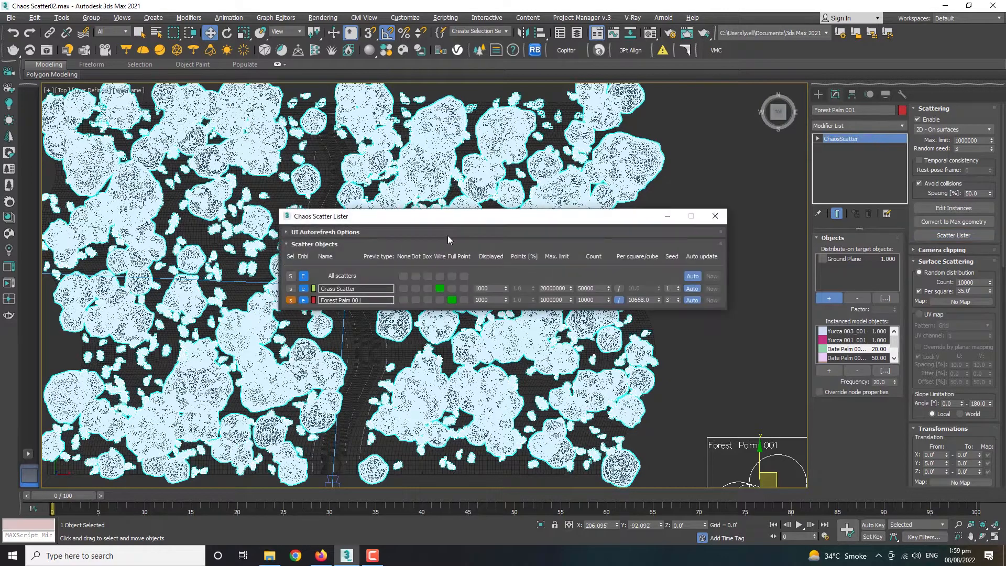
{"action": "left_click_drag", "start_coordinate": [458, 217], "coordinate": [396, 167]}
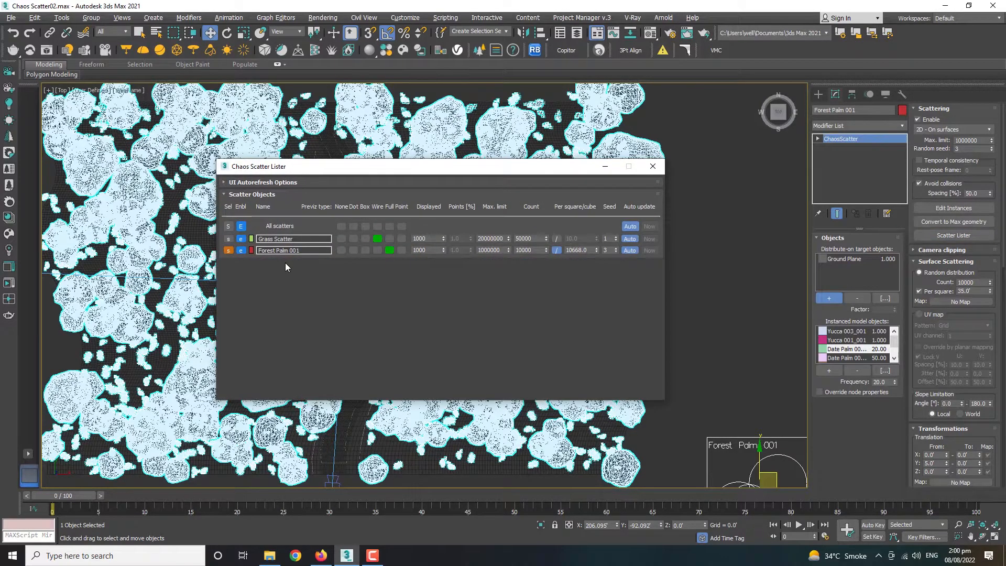
{"action": "scroll", "coordinate": [726, 371], "scroll_direction": "down", "scroll_amount": 5}
{"action": "middle_click_drag", "start_coordinate": [769, 367], "coordinate": [705, 360]}
{"action": "scroll", "coordinate": [707, 359], "scroll_direction": "up", "scroll_amount": 3}
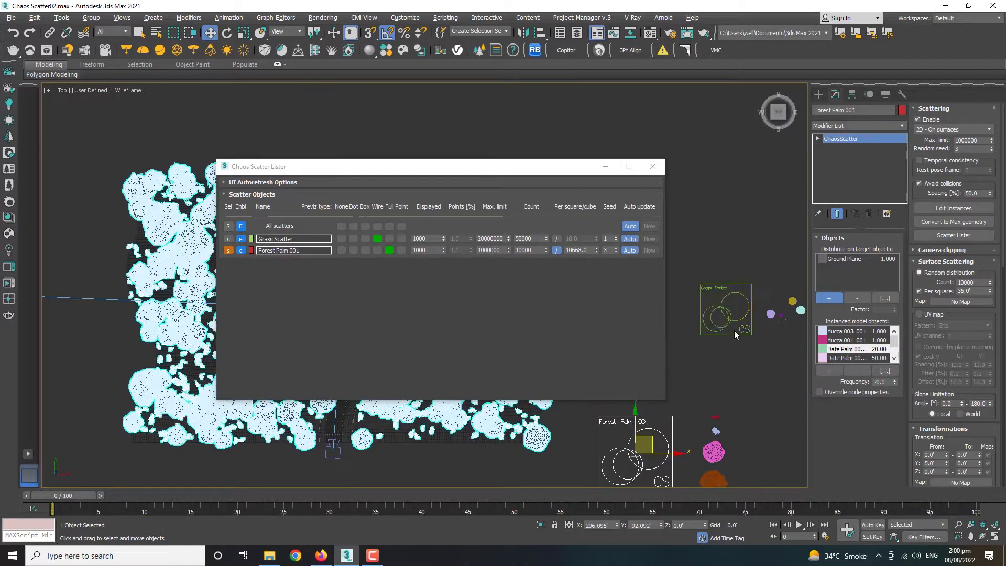
{"action": "right_click", "coordinate": [727, 317]}
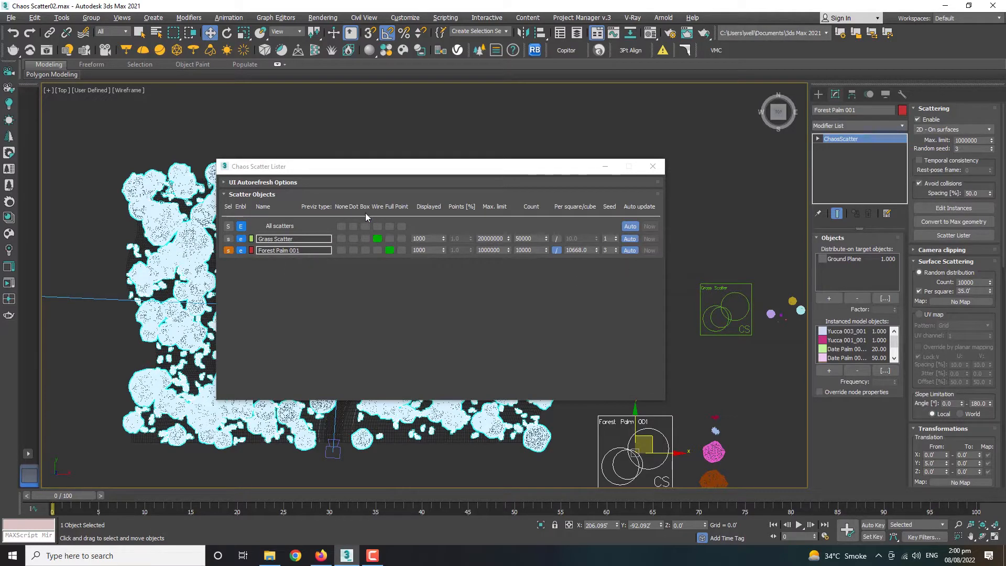
{"action": "left_click", "coordinate": [375, 239]}
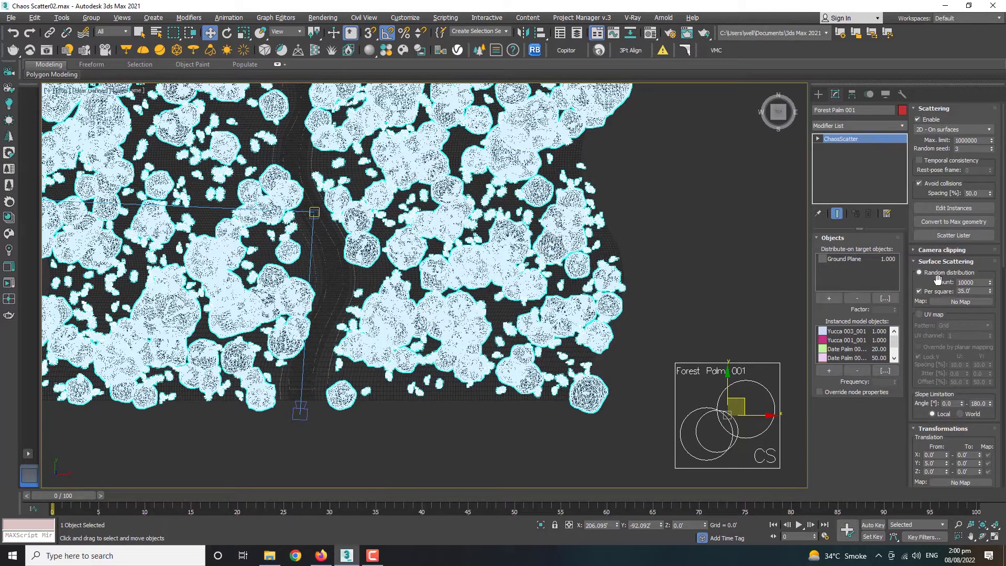
Step: Review the random distribution count of Forest Palm 001 together with its instanced Yucca, Date Palm and Palm Tree models
{"action": "left_click_drag", "start_coordinate": [934, 332], "coordinate": [934, 264]}
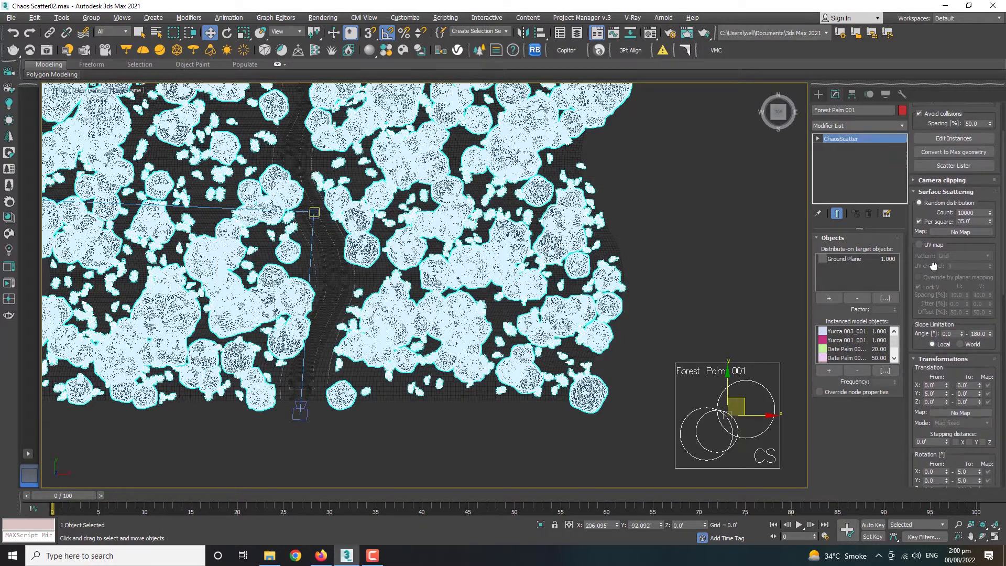
{"action": "double_click", "coordinate": [977, 215]}
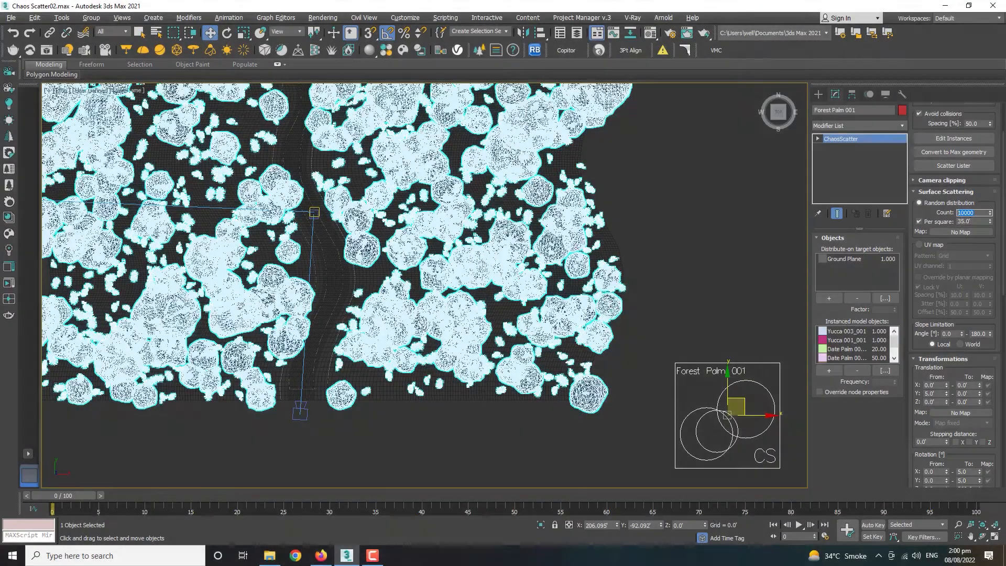
{"action": "left_click", "coordinate": [854, 340]}
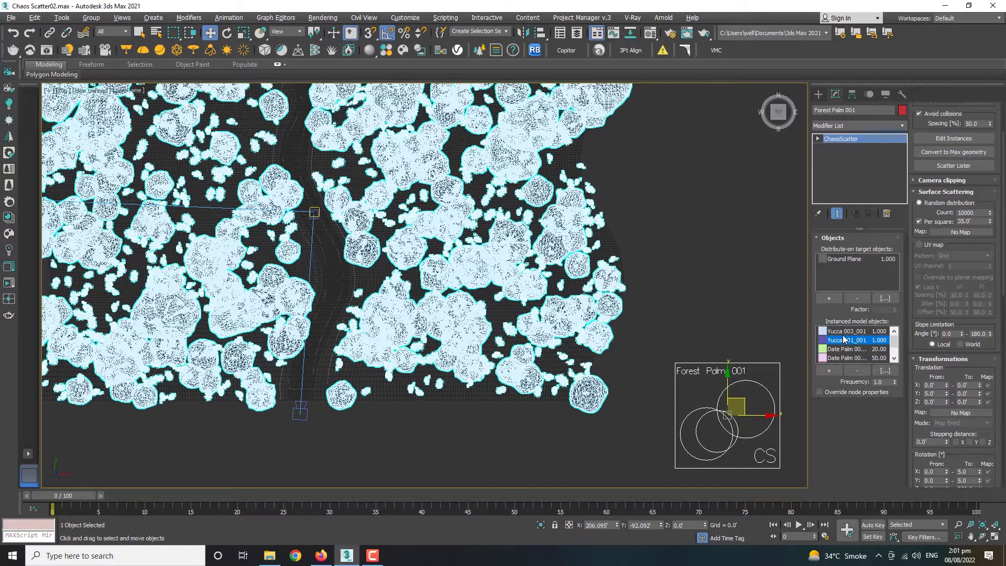
{"action": "left_click", "coordinate": [868, 350]}
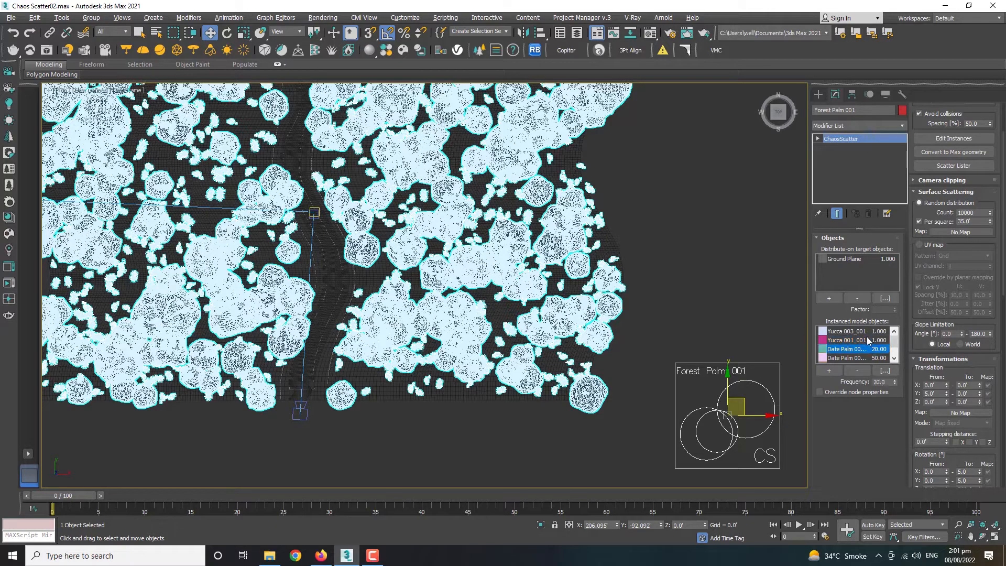
{"action": "scroll", "coordinate": [867, 339], "scroll_direction": "down", "scroll_amount": 1}
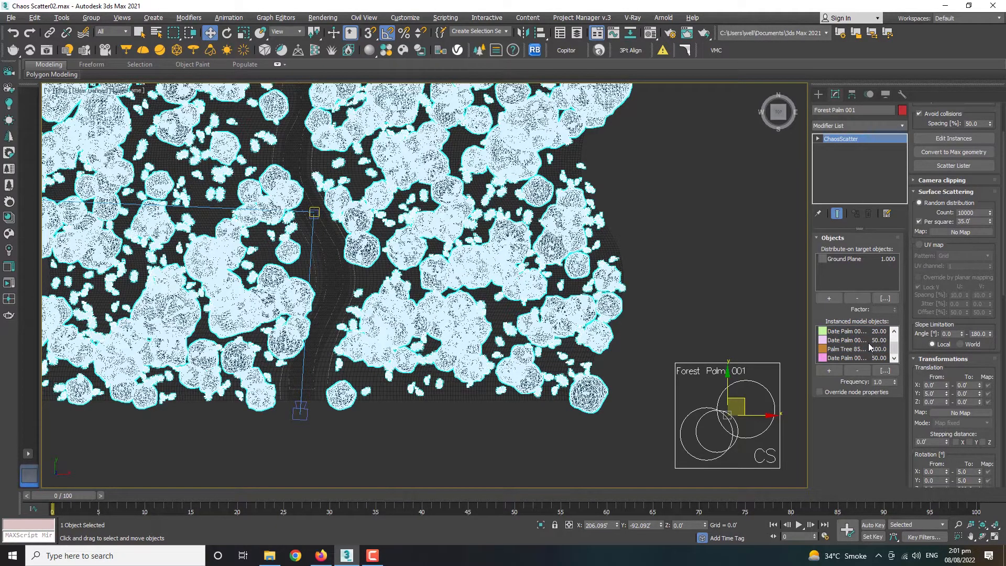
Step: Turn Per square off and back on for the Forest Palm 001 scatter to compare the tree density
{"action": "left_click", "coordinate": [978, 213]}
{"action": "left_click", "coordinate": [935, 222]}
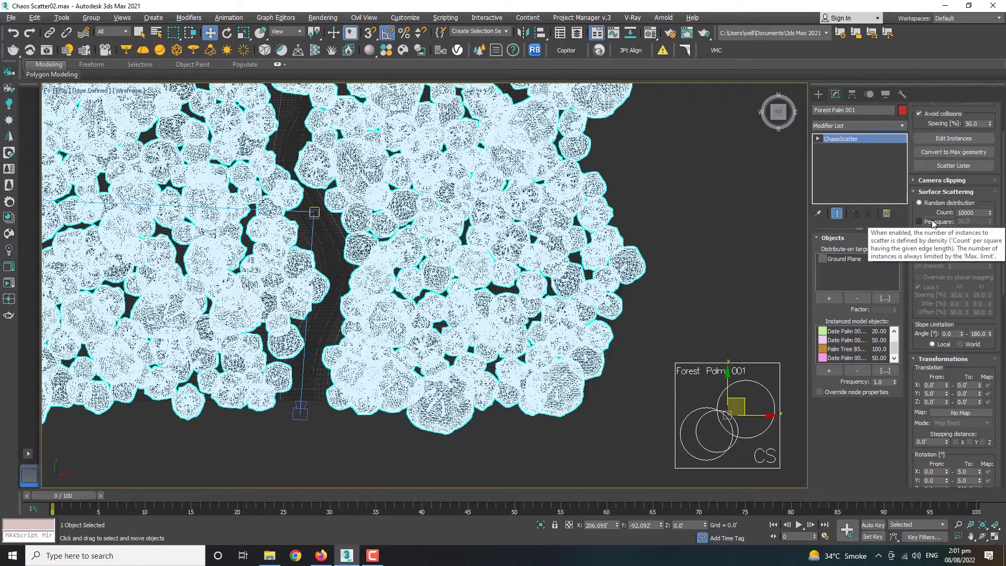
{"action": "left_click", "coordinate": [933, 223]}
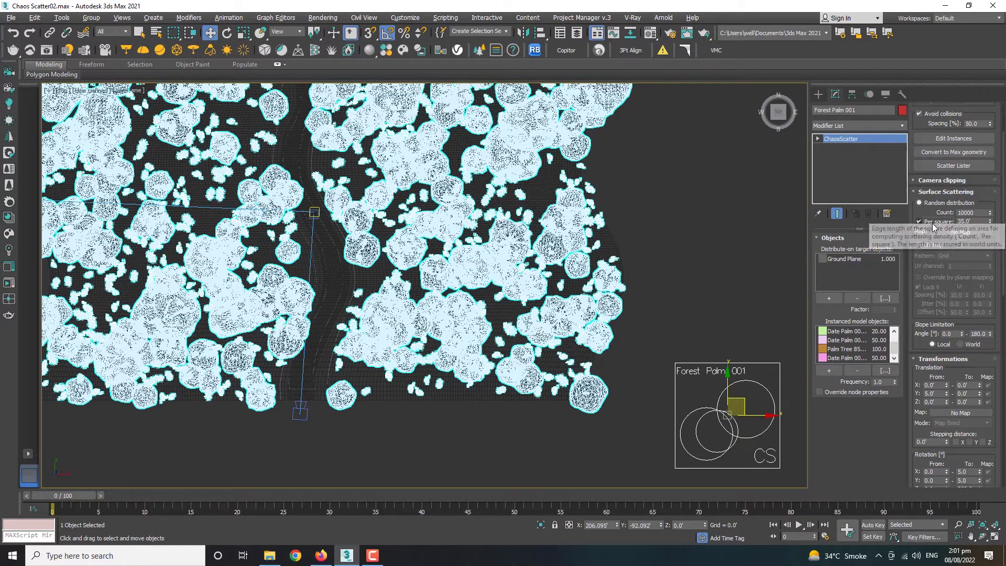
{"action": "left_click", "coordinate": [976, 221]}
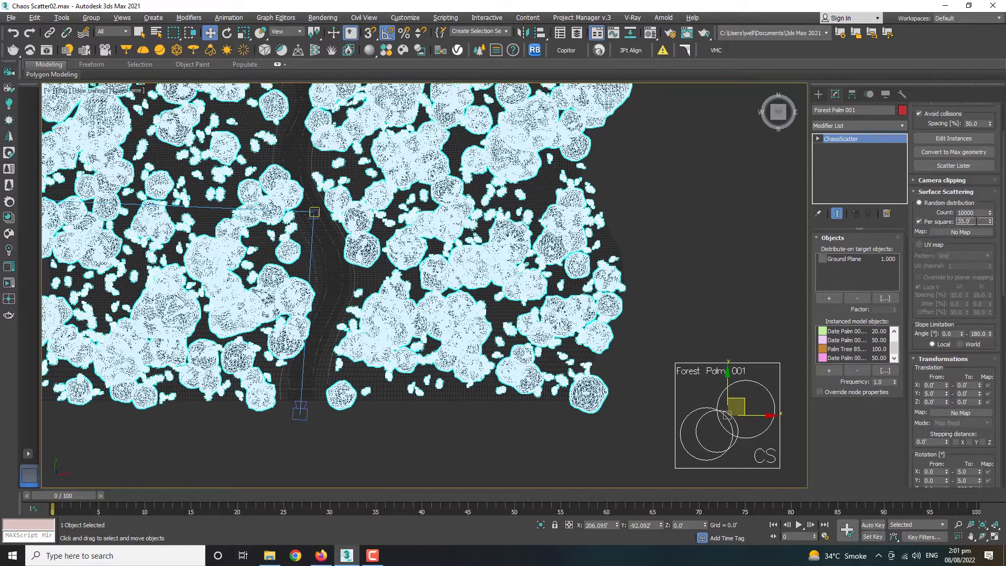
{"action": "key", "text": "shift+Tab"}
Step: Change the camera view to a maximized Perspective view and frame the whole scattered forest from the front
{"action": "scroll", "coordinate": [944, 209], "scroll_direction": "down", "scroll_amount": 3}
{"action": "left_click_drag", "start_coordinate": [943, 209], "coordinate": [940, 232]}
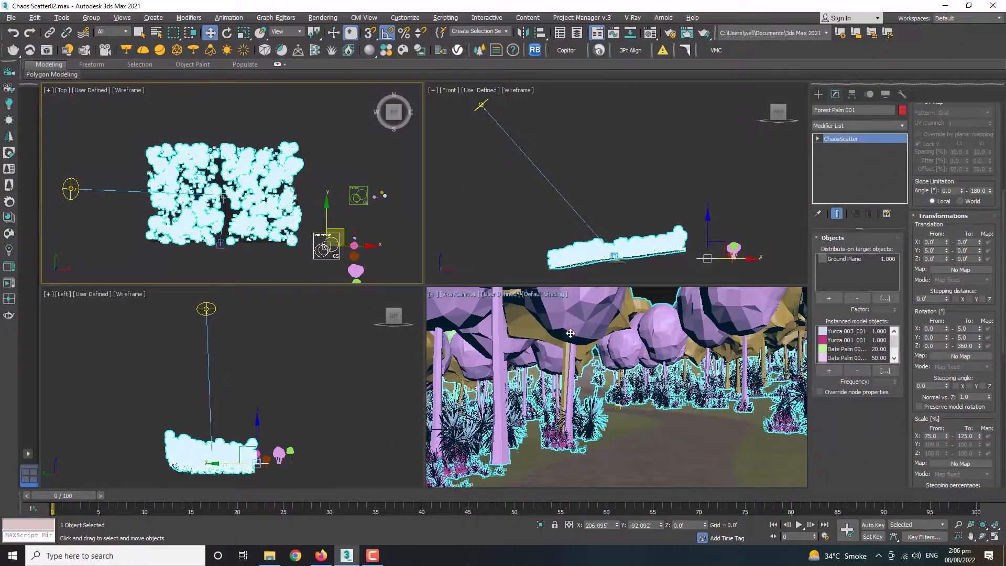
{"action": "middle_click", "coordinate": [593, 331]}
{"action": "key", "text": "p"}
{"action": "scroll", "coordinate": [593, 331], "scroll_direction": "down", "scroll_amount": 2}
{"action": "key", "text": "alt+w"}
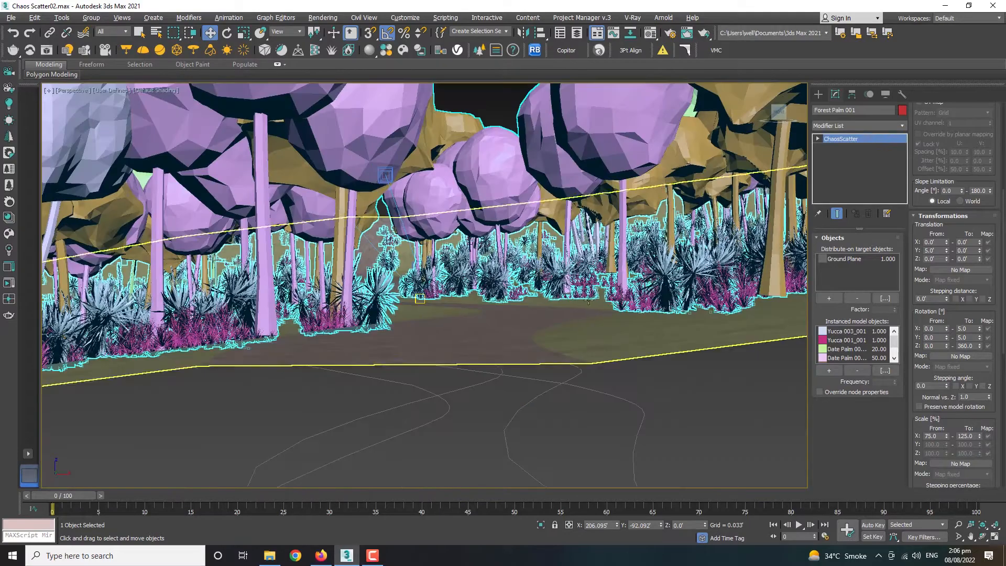
{"action": "scroll", "coordinate": [593, 331], "scroll_direction": "down", "scroll_amount": 3}
{"action": "middle_click_drag", "start_coordinate": [593, 331], "coordinate": [558, 293], "text": "alt"}
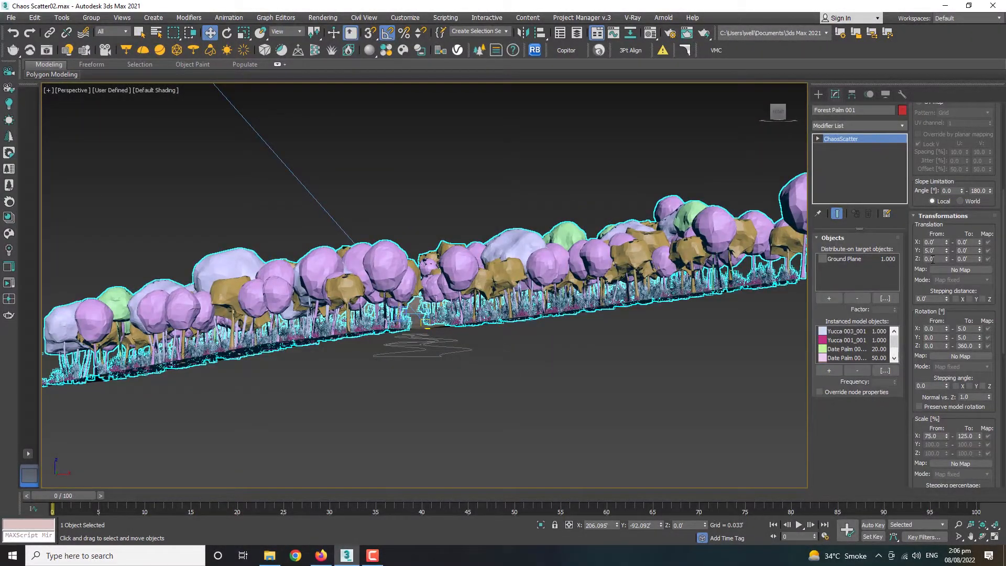
Step: Set the scatter's maximum Z translation to 150' and inspect the height variation of the trees
{"action": "double_click", "coordinate": [964, 259]}
{"action": "type", "text": "1"}
{"action": "type", "text": "50"}
{"action": "key", "text": "Return"}
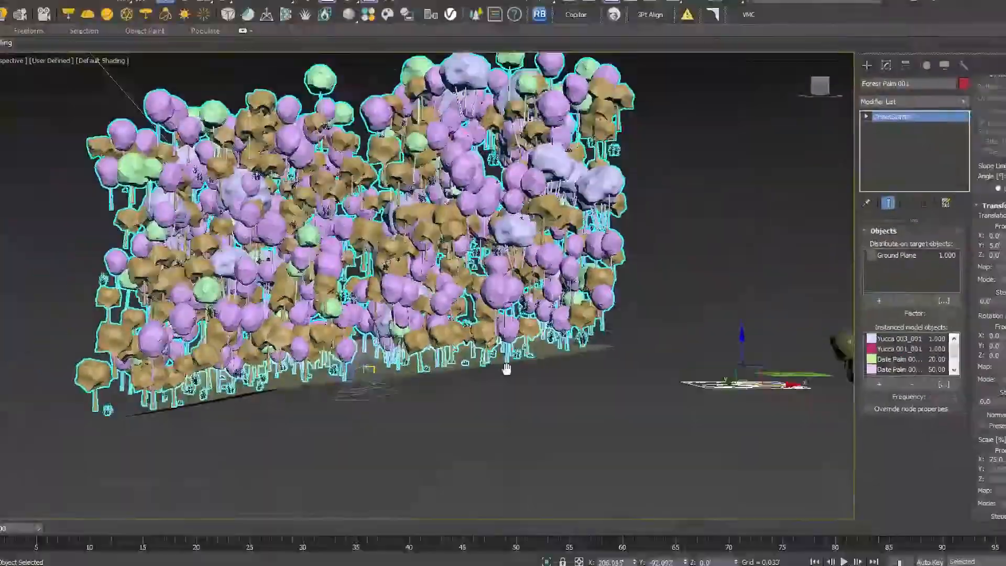
{"action": "middle_click_drag", "start_coordinate": [509, 398], "coordinate": [525, 385], "text": "alt"}
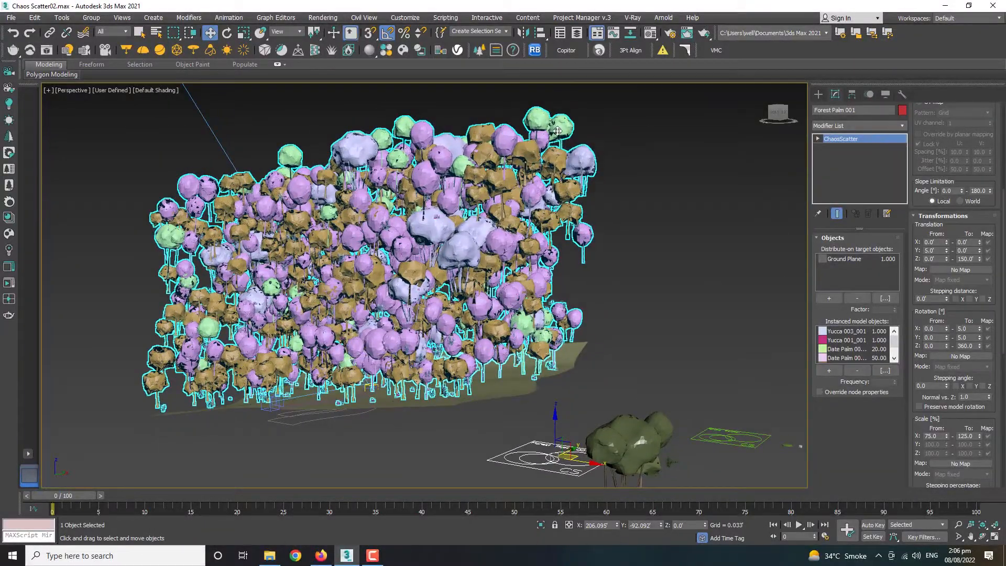
{"action": "middle_click_drag", "start_coordinate": [582, 199], "coordinate": [369, 148], "text": "alt"}
{"action": "scroll", "coordinate": [369, 148], "scroll_direction": "up", "scroll_amount": 3}
{"action": "scroll", "coordinate": [369, 148], "scroll_direction": "down", "scroll_amount": 5}
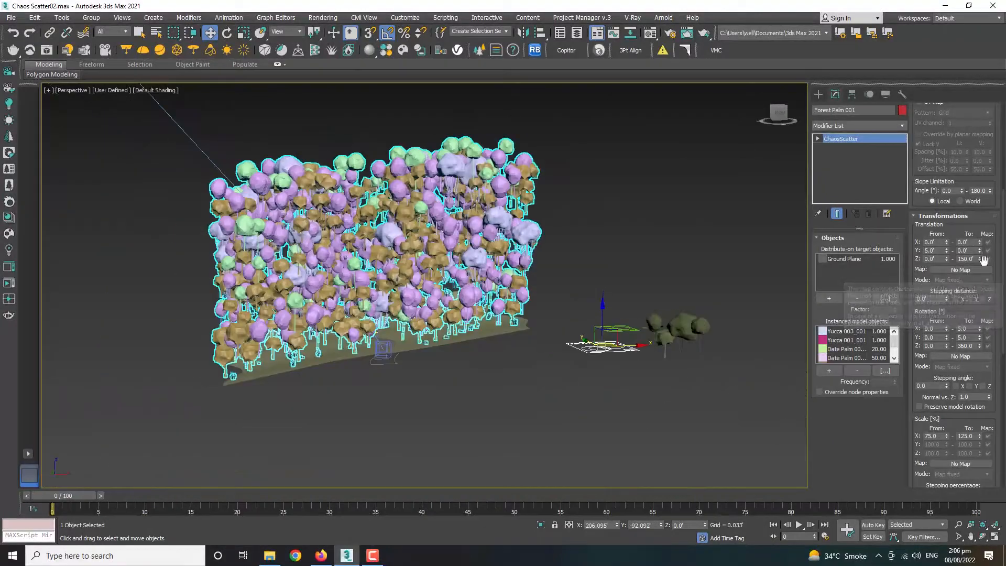
Step: Reset the scatter's maximum Z translation to 0'
{"action": "right_click", "coordinate": [978, 259]}
{"action": "middle_click_drag", "start_coordinate": [435, 266], "coordinate": [474, 246], "text": "alt"}
{"action": "scroll", "coordinate": [932, 158], "scroll_direction": "down", "scroll_amount": 4}
{"action": "left_click_drag", "start_coordinate": [932, 159], "coordinate": [932, 156]}
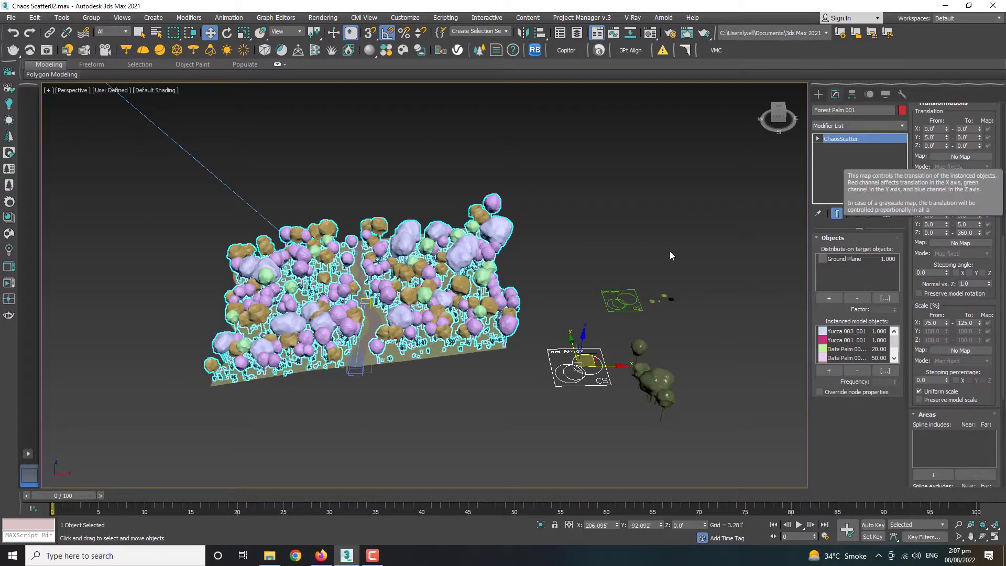
{"action": "middle_click_drag", "start_coordinate": [461, 367], "coordinate": [458, 340], "text": "alt"}
{"action": "scroll", "coordinate": [458, 340], "scroll_direction": "up", "scroll_amount": 3}
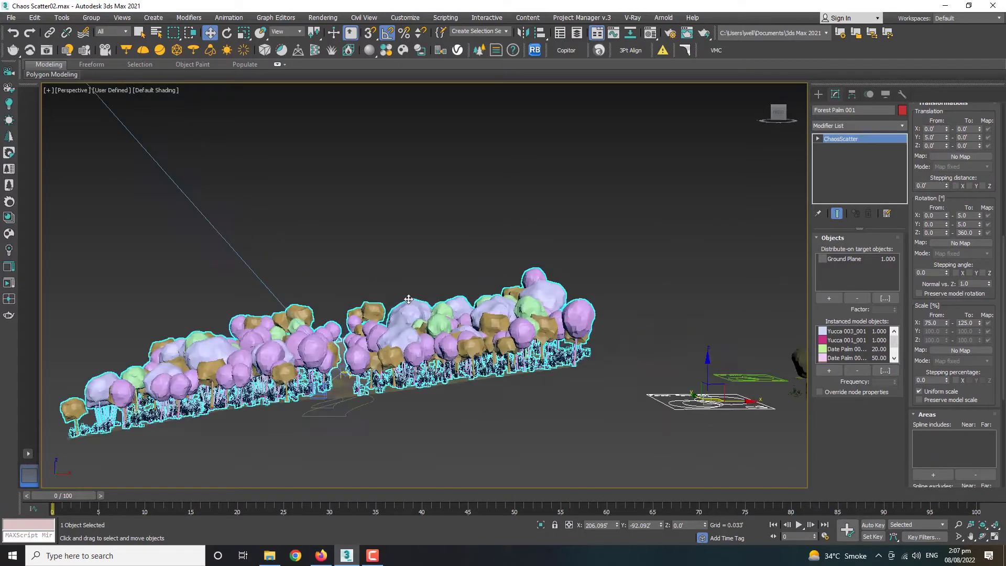
Step: Set the scatter's X rotation range from 5 to 55 degrees and inspect the tilted trees
{"action": "scroll", "coordinate": [649, 322], "scroll_direction": "up", "scroll_amount": 2}
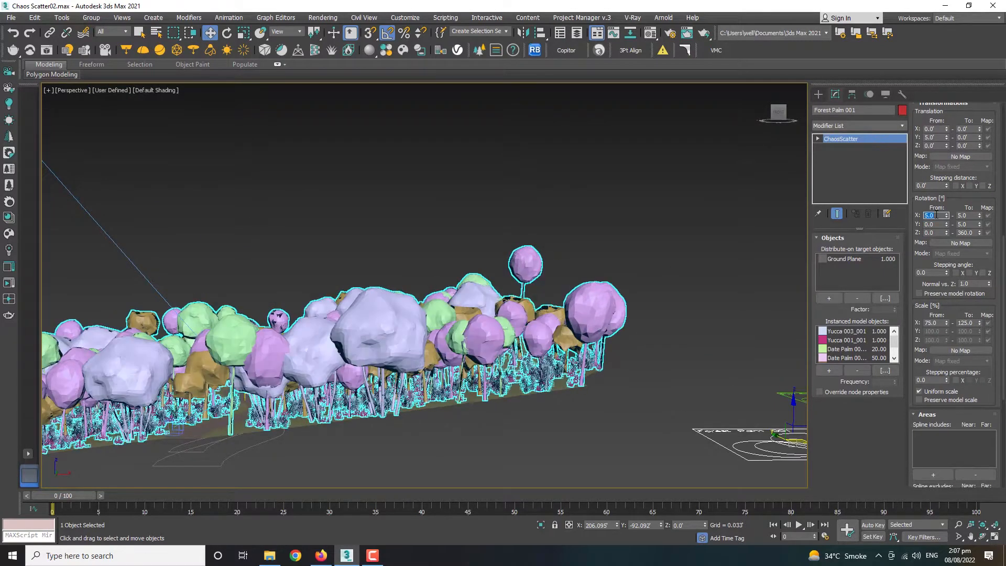
{"action": "left_click", "coordinate": [973, 215]}
{"action": "type", "text": "55"}
{"action": "key", "text": "Return"}
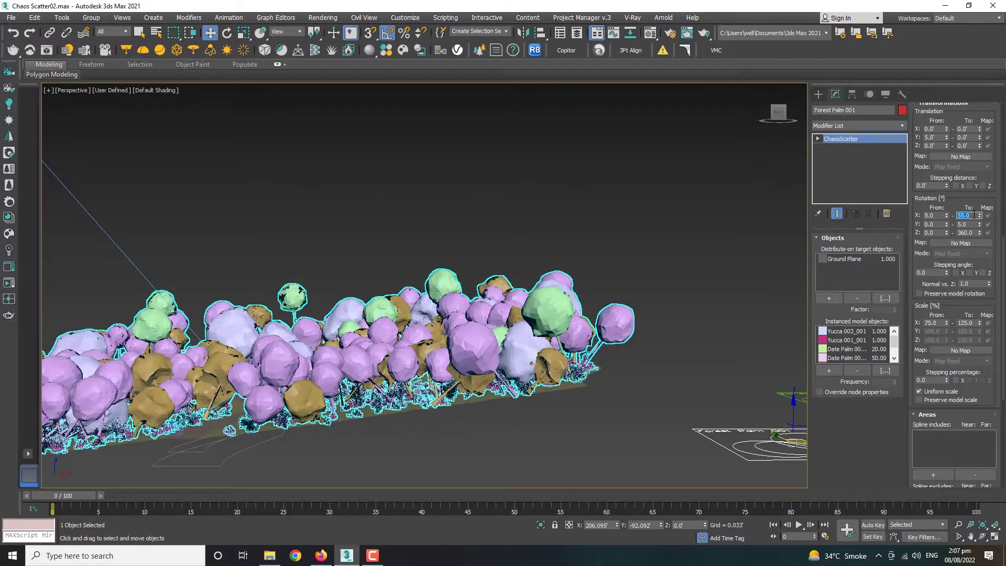
{"action": "middle_click_drag", "start_coordinate": [624, 377], "coordinate": [581, 403], "text": "alt"}
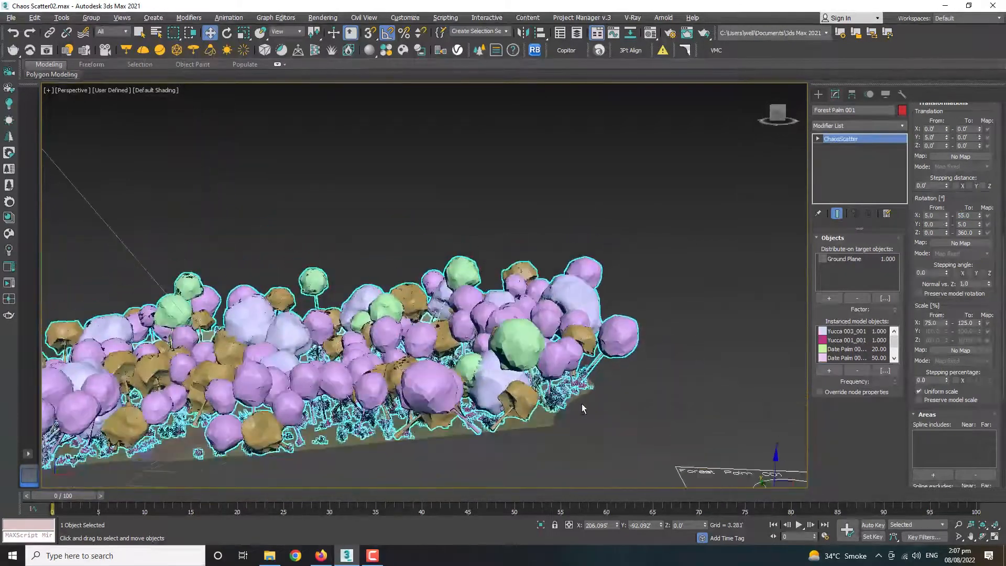
{"action": "scroll", "coordinate": [509, 347], "scroll_direction": "up", "scroll_amount": 6}
{"action": "scroll", "coordinate": [509, 347], "scroll_direction": "down", "scroll_amount": 6}
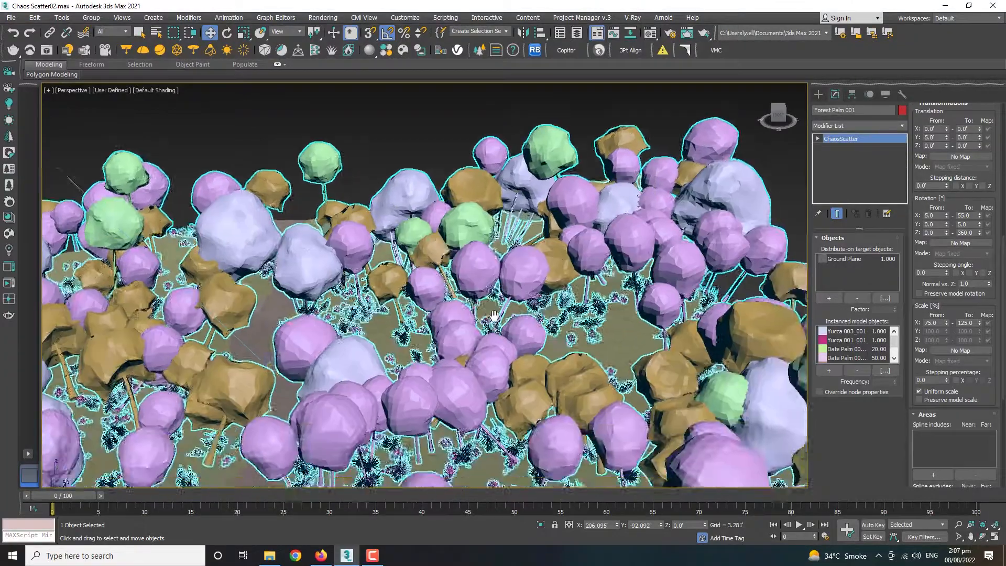
{"action": "middle_click_drag", "start_coordinate": [510, 347], "coordinate": [723, 259], "text": "alt"}
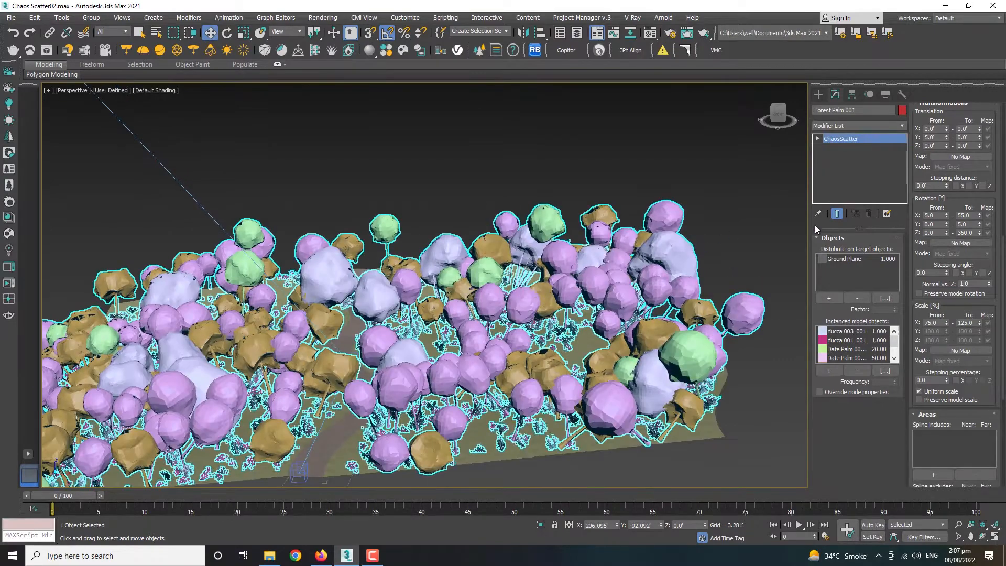
Step: Set the maximum X rotation and the maximum Y rotation of the scatter to 0 degrees
{"action": "scroll", "coordinate": [917, 314], "scroll_direction": "up", "scroll_amount": 2}
{"action": "key", "text": "z"}
{"action": "scroll", "coordinate": [918, 315], "scroll_direction": "down", "scroll_amount": 3}
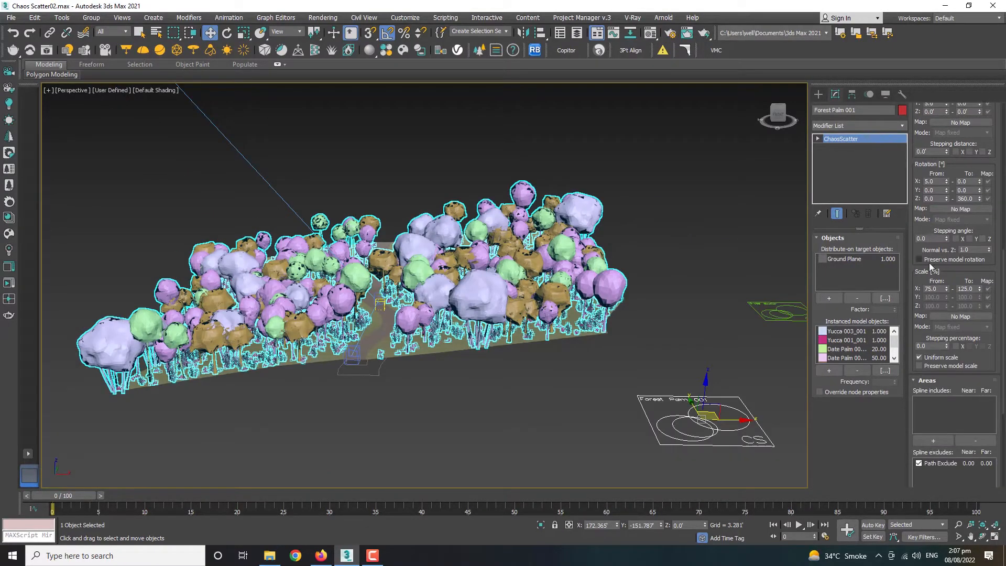
{"action": "middle_click_drag", "start_coordinate": [713, 331], "coordinate": [713, 278], "text": "alt"}
{"action": "scroll", "coordinate": [713, 277], "scroll_direction": "up", "scroll_amount": 6}
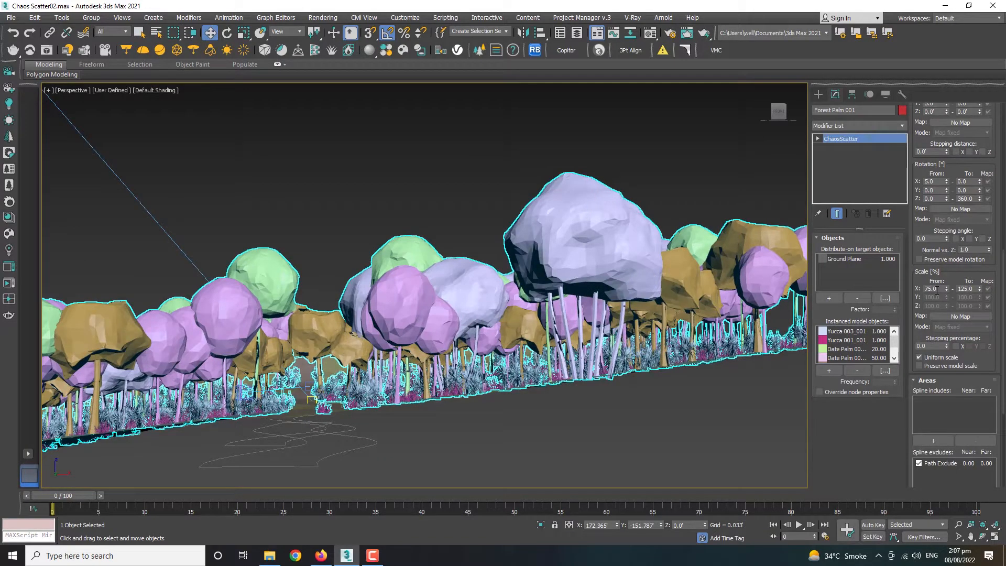
Step: Set the scatter's Normal vs. Z alignment to 0.0
{"action": "scroll", "coordinate": [717, 291], "scroll_direction": "down", "scroll_amount": 3}
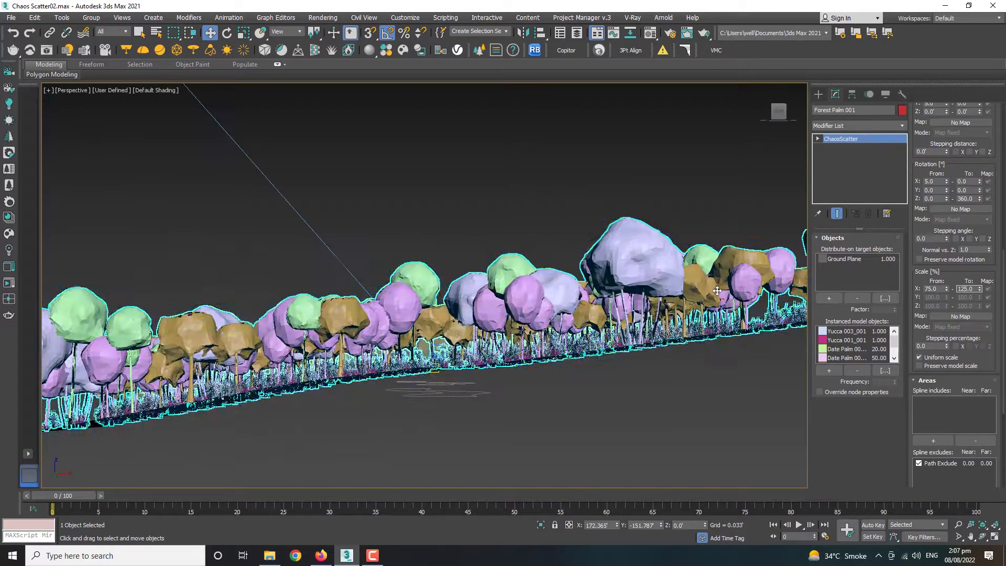
{"action": "middle_click_drag", "start_coordinate": [718, 290], "coordinate": [546, 246], "text": "alt"}
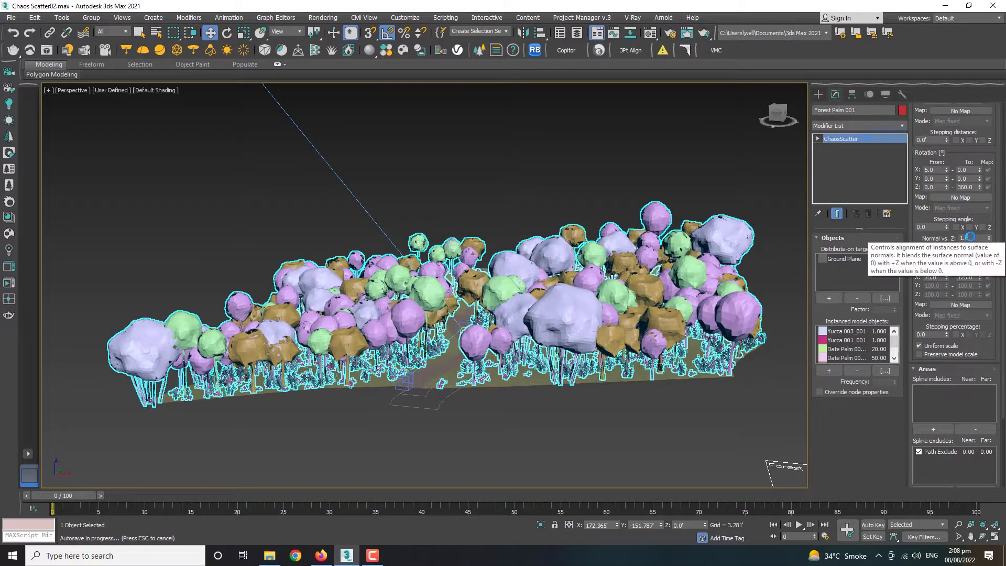
{"action": "double_click", "coordinate": [972, 238]}
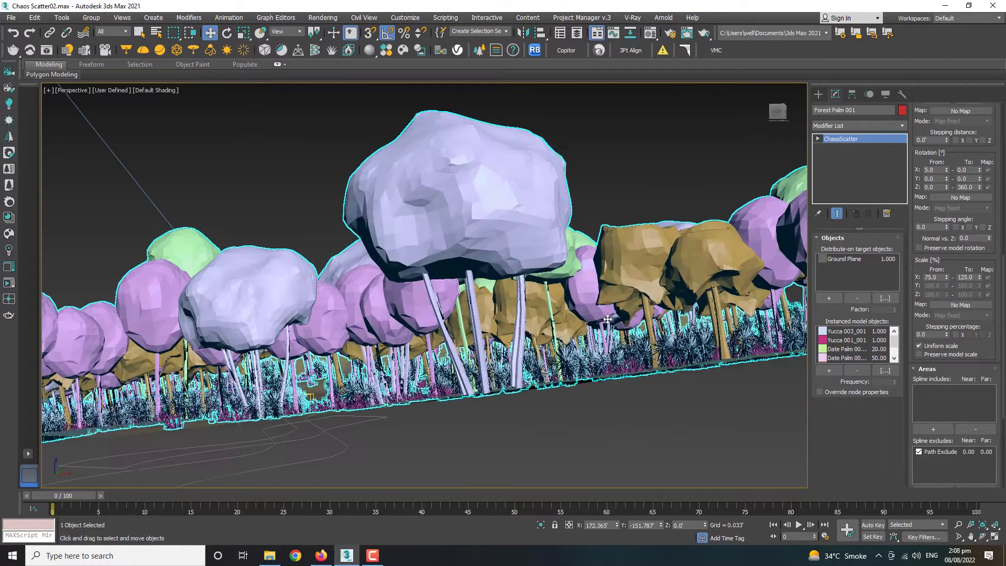
Step: Inspect the upright trees in the perspective and camera views, and set the scatter's Normal vs. Z alignment to 1.0
{"action": "middle_click_drag", "start_coordinate": [681, 361], "coordinate": [615, 362], "text": "alt"}
{"action": "scroll", "coordinate": [615, 363], "scroll_direction": "down", "scroll_amount": 3}
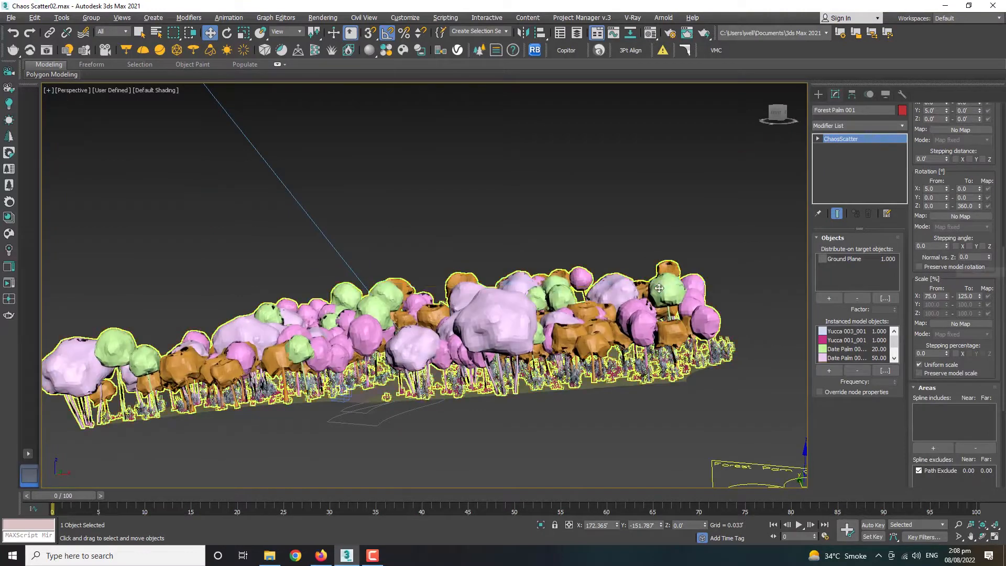
{"action": "key", "text": "alt+w"}
{"action": "middle_click_drag", "start_coordinate": [574, 349], "coordinate": [590, 342]}
{"action": "key", "text": "alt+w"}
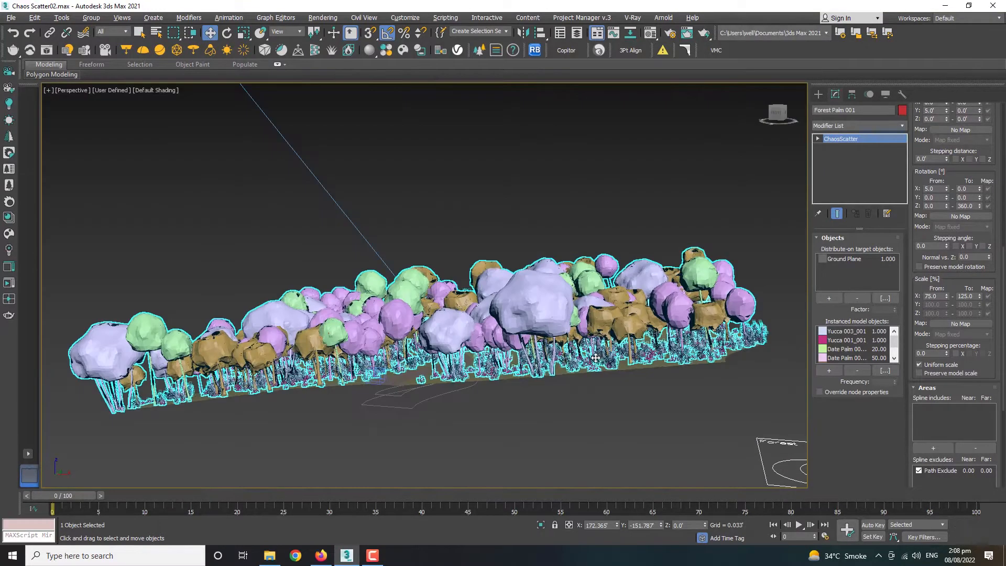
{"action": "key", "text": "c"}
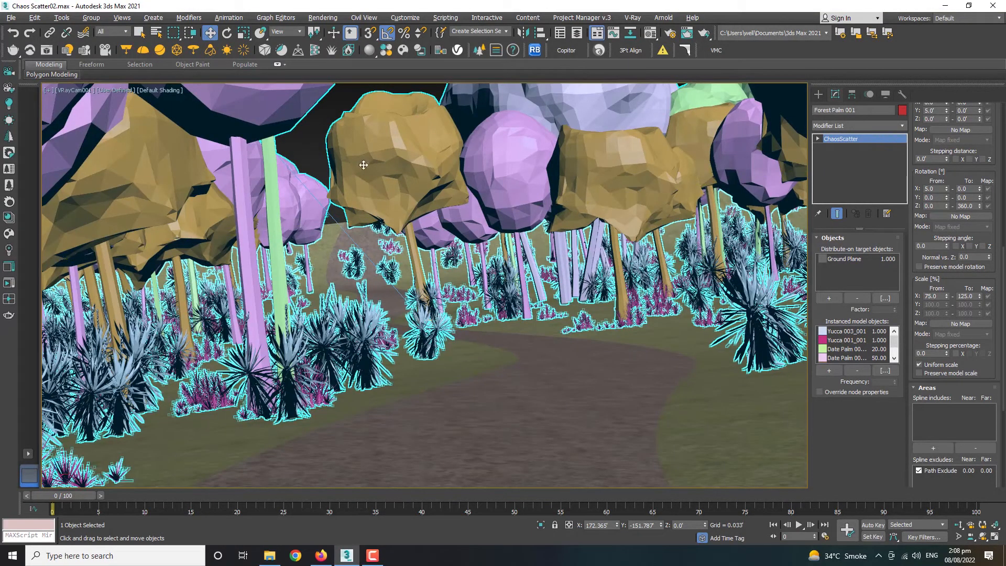
{"action": "left_click", "coordinate": [982, 257]}
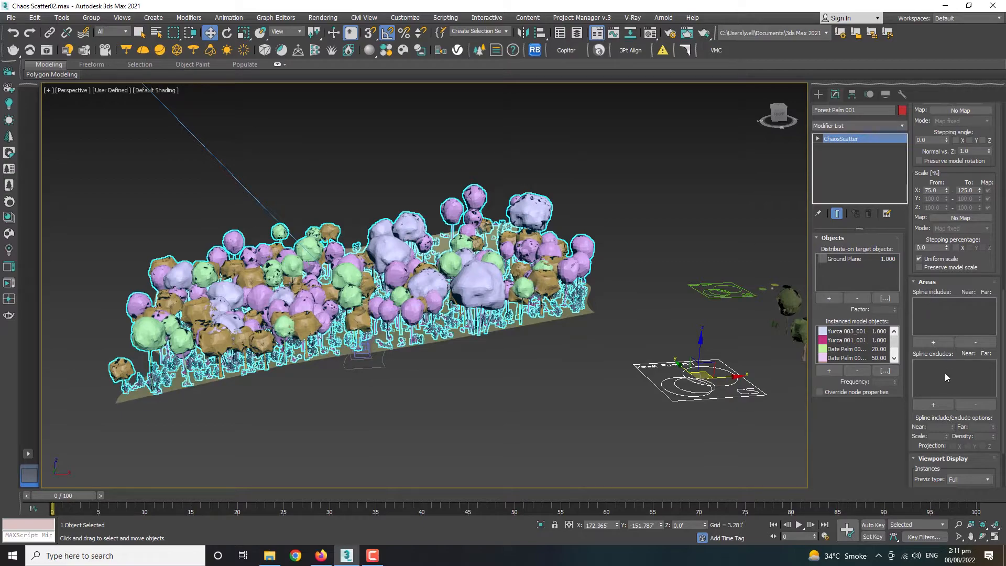
Step: Examine how the scattered palms and yuccas cover the terrain and the path, from an overview down to the path entrance
{"action": "scroll", "coordinate": [396, 360], "scroll_direction": "up", "scroll_amount": 5}
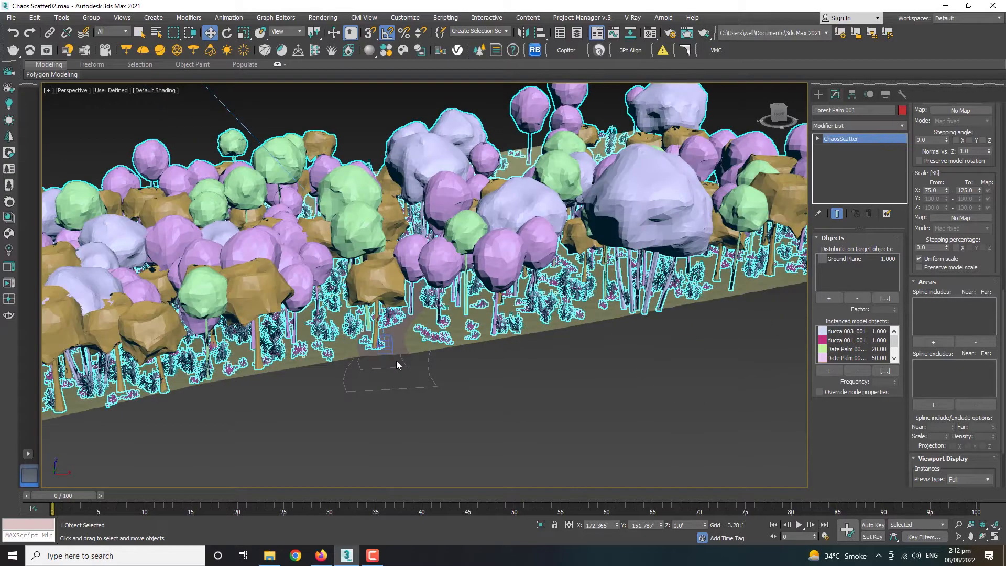
{"action": "scroll", "coordinate": [396, 361], "scroll_direction": "down", "scroll_amount": 5}
{"action": "scroll", "coordinate": [648, 363], "scroll_direction": "up", "scroll_amount": 2}
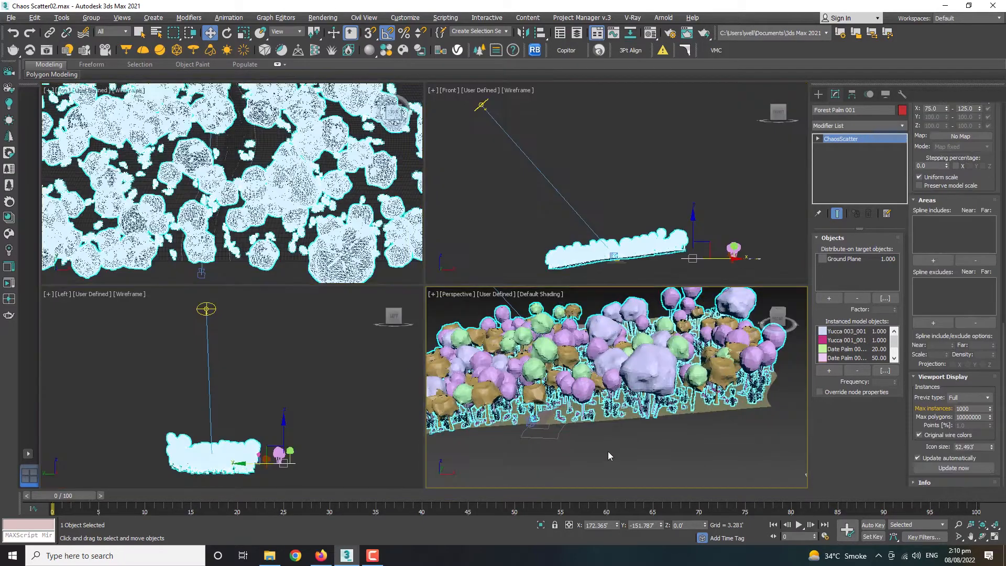
{"action": "key", "text": "alt+w"}
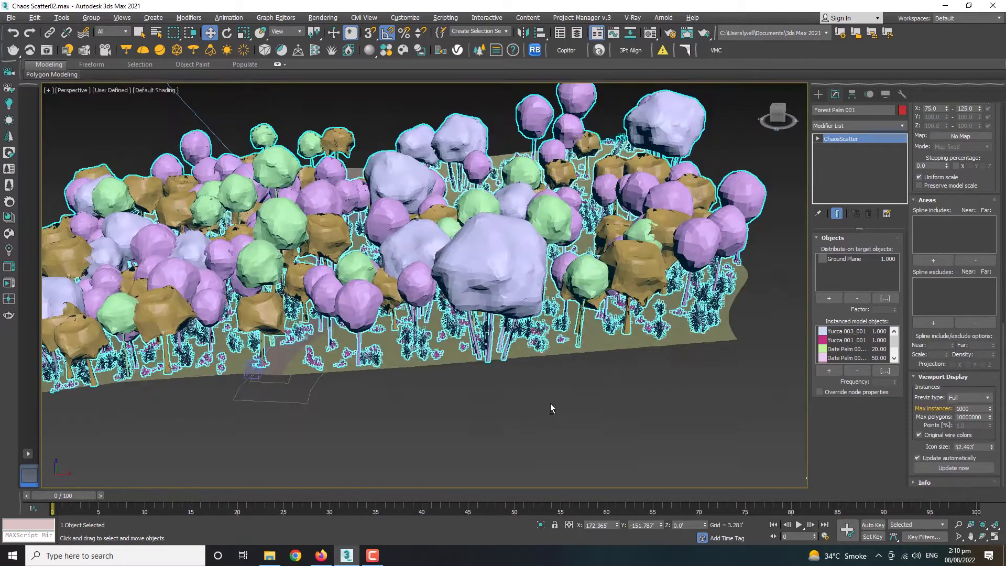
{"action": "scroll", "coordinate": [550, 404], "scroll_direction": "up", "scroll_amount": 6}
{"action": "scroll", "coordinate": [311, 333], "scroll_direction": "down", "scroll_amount": 4}
{"action": "middle_click_drag", "start_coordinate": [311, 333], "coordinate": [391, 332]}
{"action": "scroll", "coordinate": [392, 332], "scroll_direction": "up", "scroll_amount": 4}
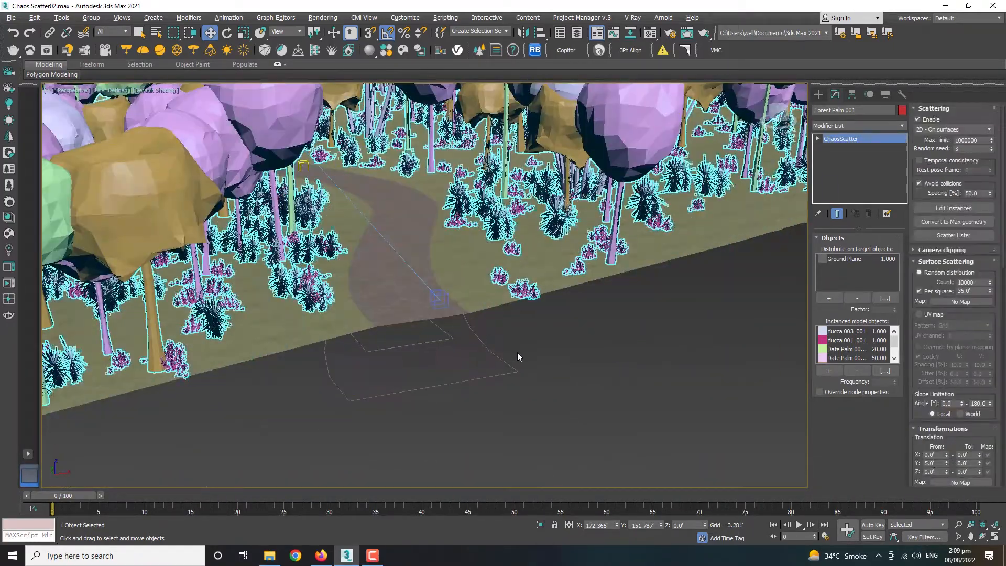
Step: Check the Path Exclude spline along the path in the Top view and add it to the tree scatter's spline excludes
{"action": "middle_click_drag", "start_coordinate": [517, 352], "coordinate": [380, 279], "text": "alt"}
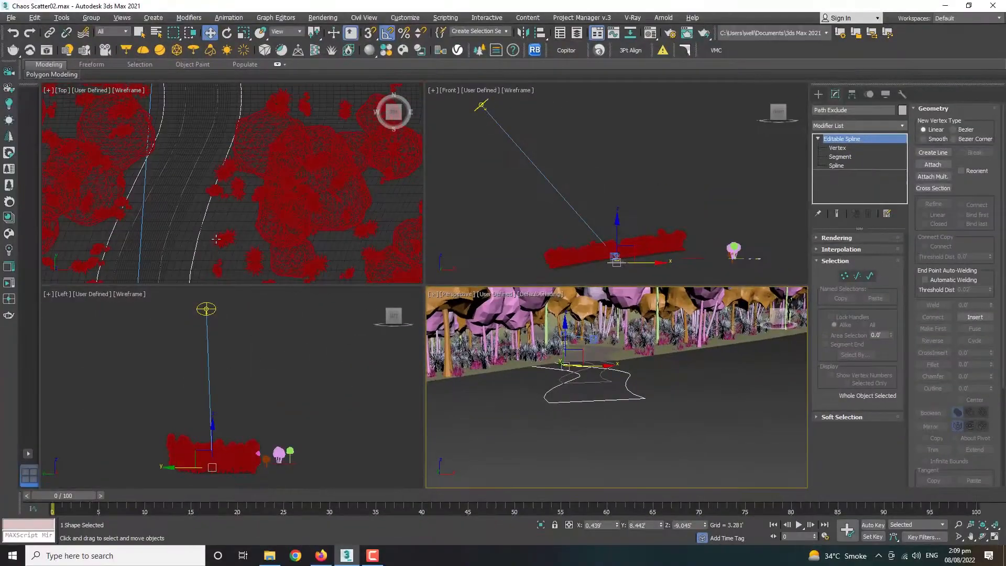
{"action": "key", "text": "alt+w"}
{"action": "scroll", "coordinate": [219, 230], "scroll_direction": "down", "scroll_amount": 8}
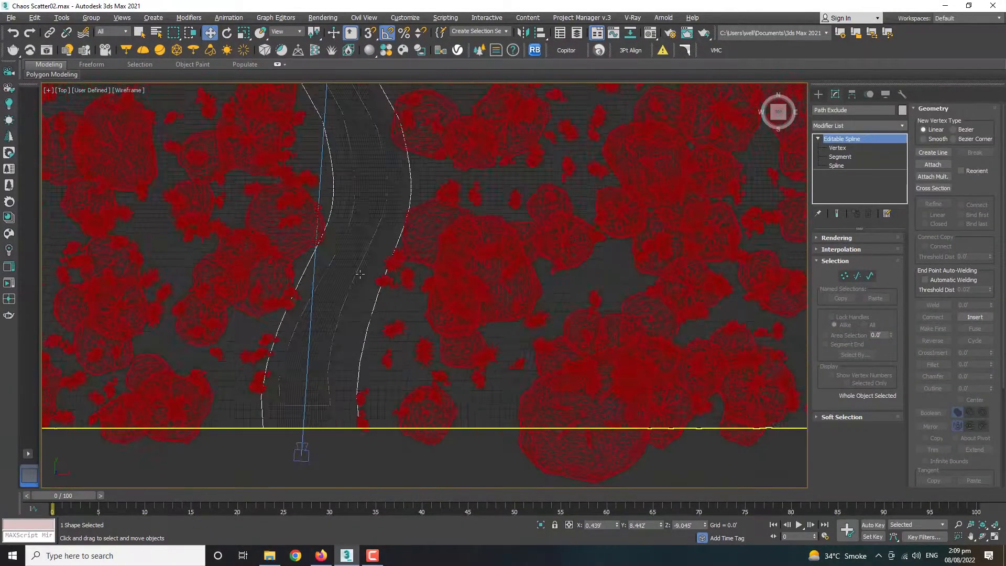
{"action": "key", "text": "alt+w"}
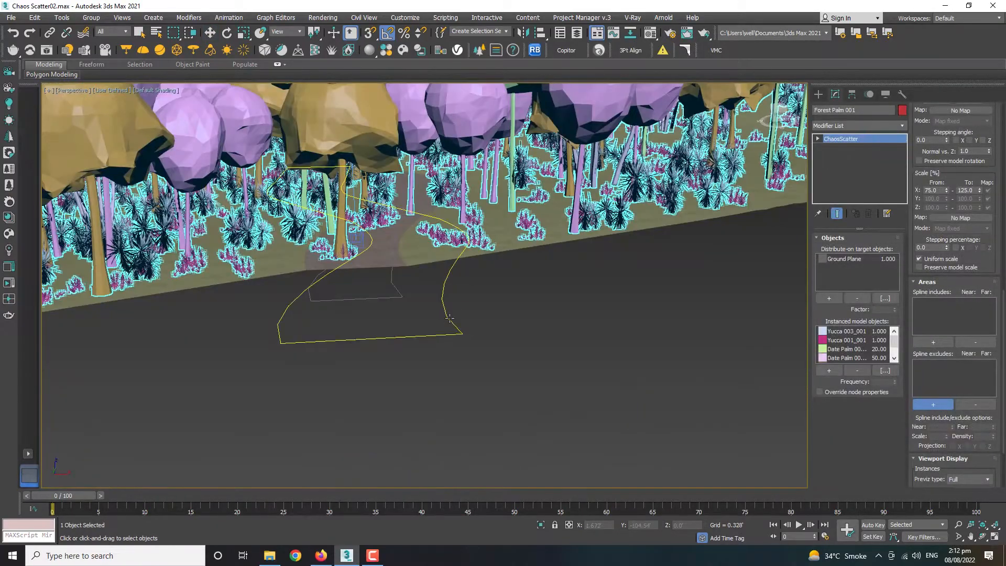
{"action": "left_click", "coordinate": [449, 316]}
{"action": "middle_click_drag", "start_coordinate": [450, 317], "coordinate": [438, 432], "text": "alt"}
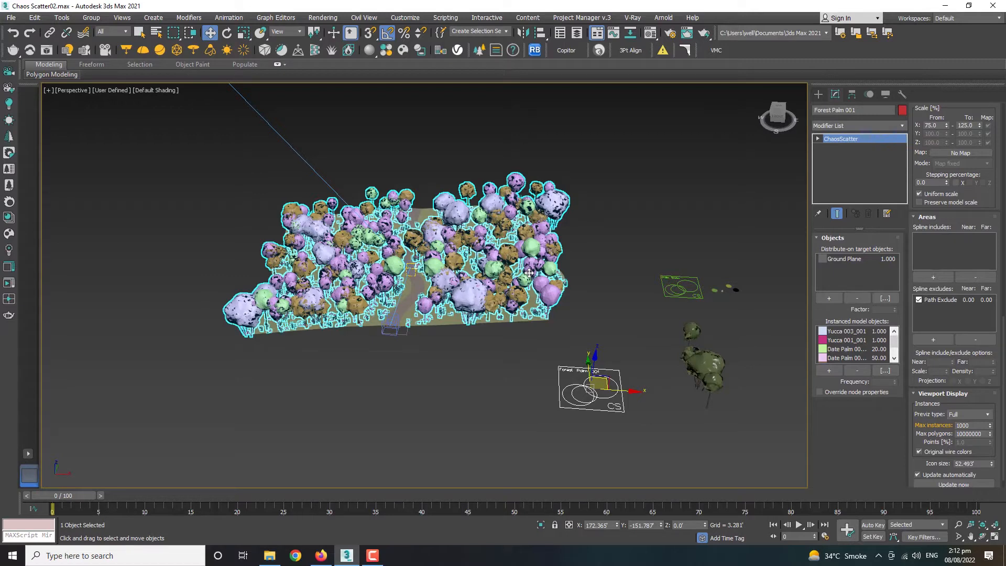
Step: Choose Full as the tree scatter's viewport preview type and inspect the scattered trees
{"action": "scroll", "coordinate": [929, 376], "scroll_direction": "down", "scroll_amount": 1}
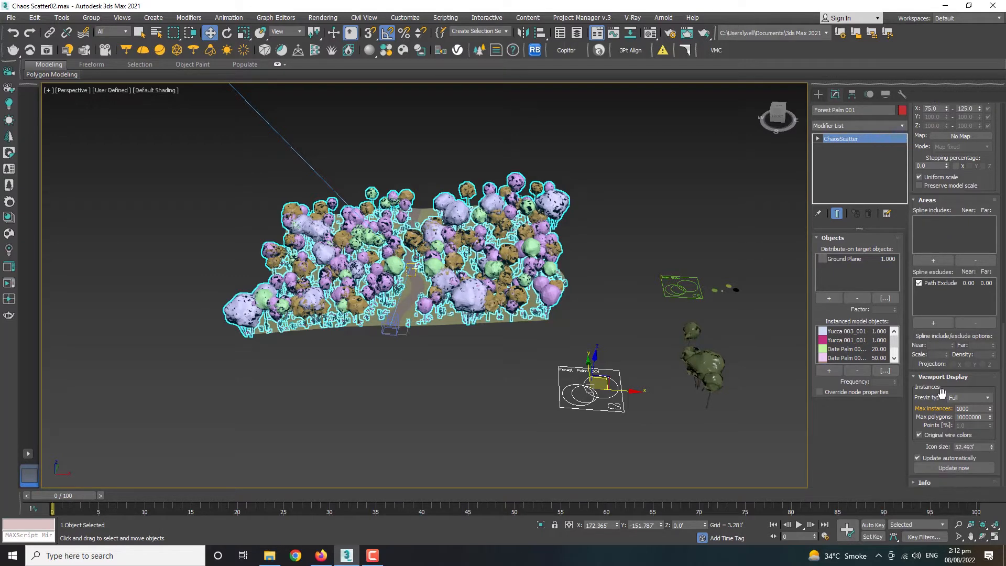
{"action": "left_click", "coordinate": [972, 397]}
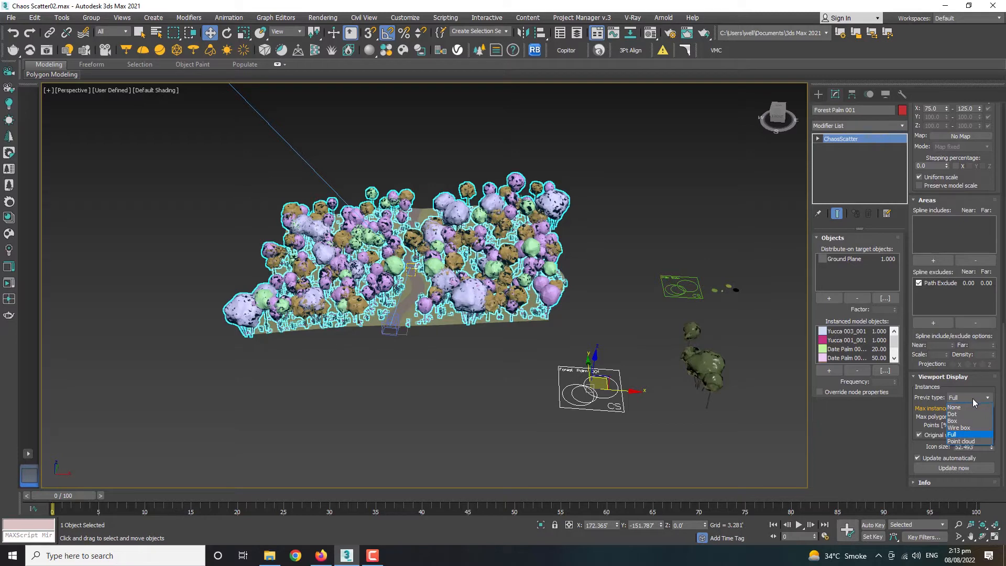
{"action": "left_click", "coordinate": [968, 435]}
{"action": "scroll", "coordinate": [466, 354], "scroll_direction": "up", "scroll_amount": 5}
{"action": "scroll", "coordinate": [466, 352], "scroll_direction": "down", "scroll_amount": 5}
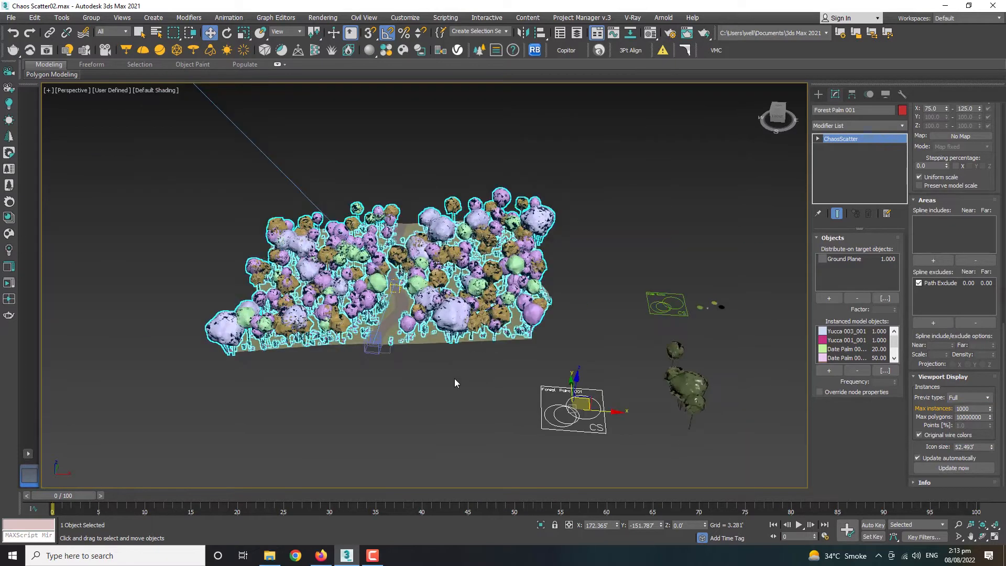
Step: Select the Grass Scatter object beside the terrain and examine the ground between the trees along the path
{"action": "left_click", "coordinate": [454, 378]}
{"action": "scroll", "coordinate": [565, 399], "scroll_direction": "up", "scroll_amount": 5}
{"action": "scroll", "coordinate": [564, 397], "scroll_direction": "down", "scroll_amount": 5}
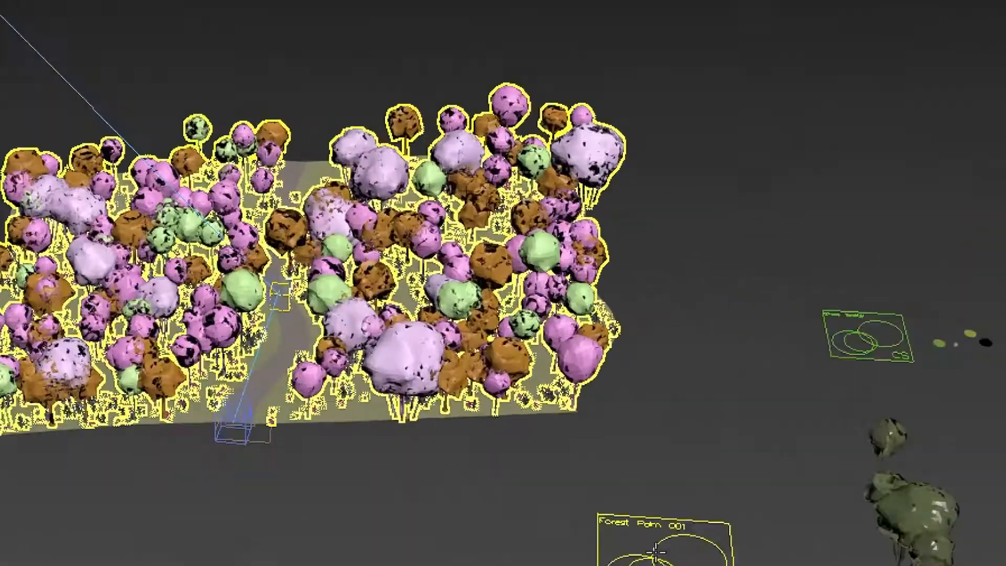
{"action": "left_click", "coordinate": [867, 338]}
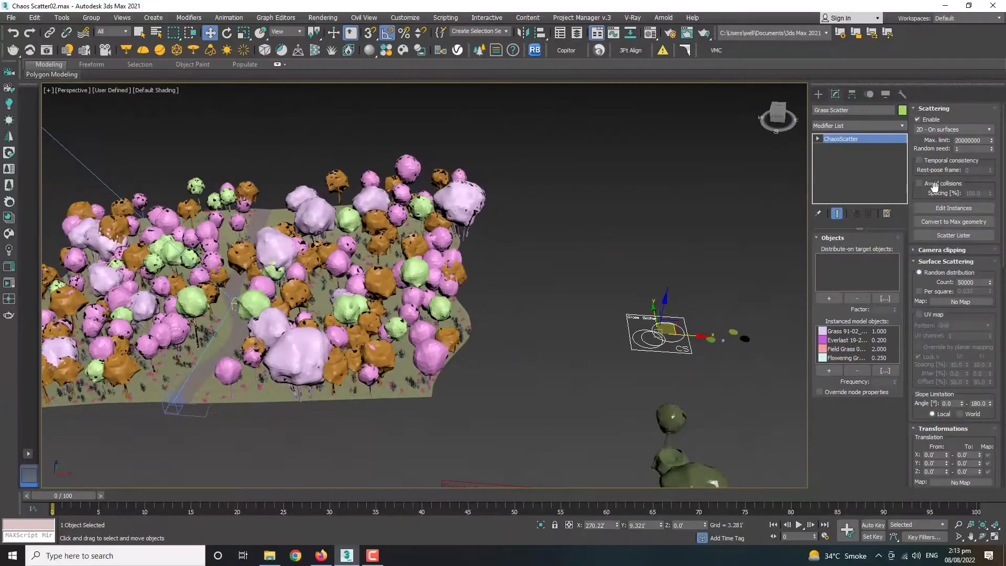
{"action": "scroll", "coordinate": [294, 361], "scroll_direction": "up", "scroll_amount": 4}
{"action": "middle_click_drag", "start_coordinate": [294, 360], "coordinate": [474, 330]}
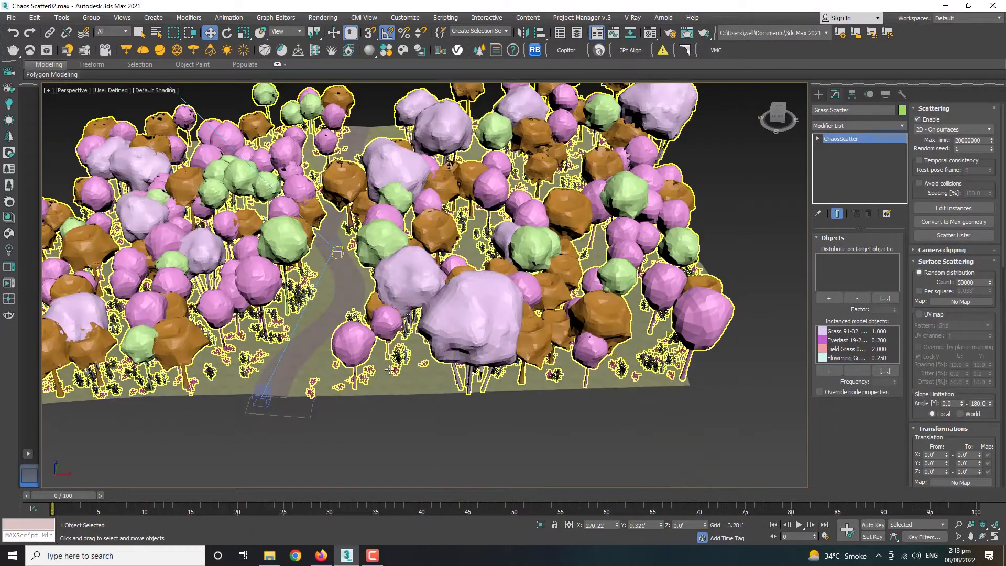
{"action": "scroll", "coordinate": [474, 330], "scroll_direction": "down", "scroll_amount": 4}
{"action": "mouse_move", "coordinate": [633, 352]}
{"action": "middle_mouse_down", "text": "alt"}
{"action": "mouse_move", "coordinate": [613, 277]}
{"action": "mouse_move", "coordinate": [623, 361]}
{"action": "middle_mouse_up", "text": "alt"}
{"action": "scroll", "coordinate": [471, 335], "scroll_direction": "down", "scroll_amount": 4}
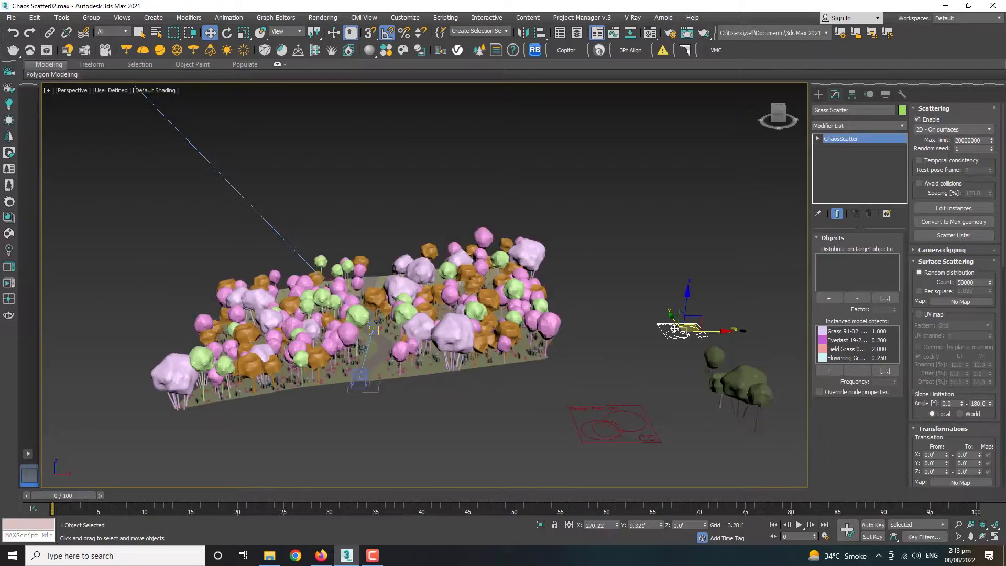
Step: Select the Forest Palm 001 scatter object and inspect its trees along the path
{"action": "left_click", "coordinate": [637, 416]}
{"action": "left_click", "coordinate": [642, 426]}
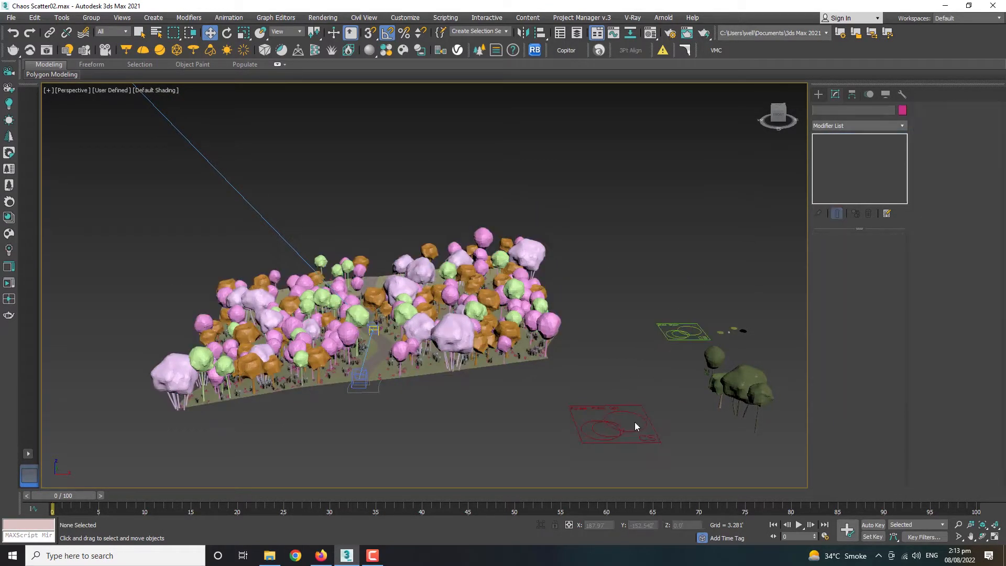
{"action": "left_click", "coordinate": [642, 427]}
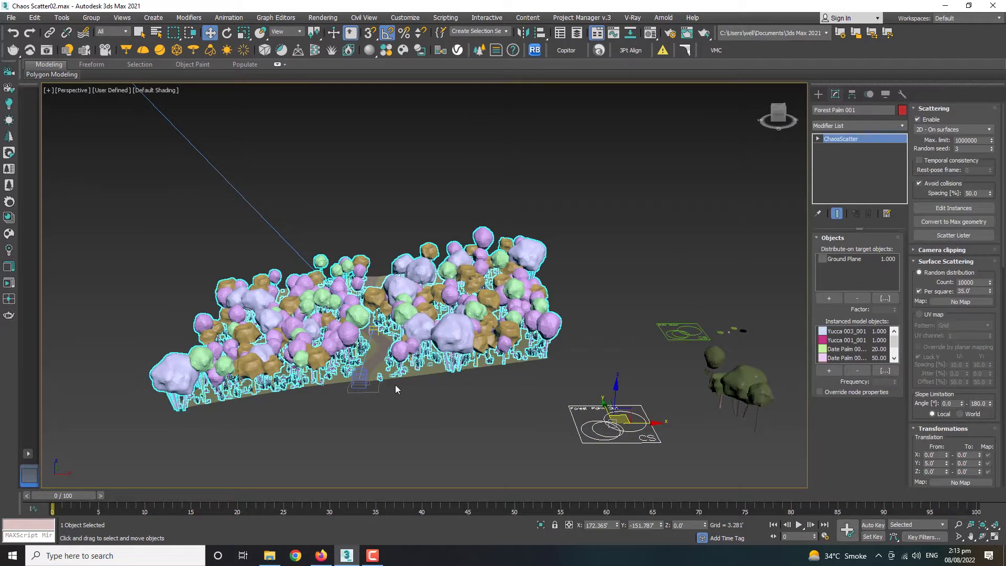
{"action": "scroll", "coordinate": [396, 389], "scroll_direction": "up", "scroll_amount": 5}
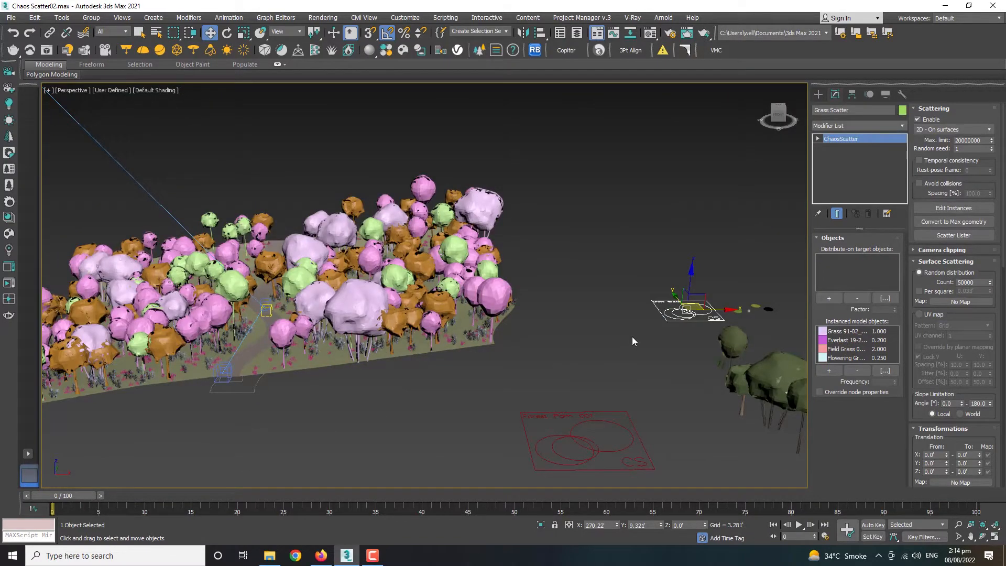
Step: Add the Ground Plane as the distribute-on target object of the Grass Scatter
{"action": "middle_click_drag", "start_coordinate": [631, 336], "coordinate": [675, 360], "text": "alt"}
{"action": "key", "text": "alt+q"}
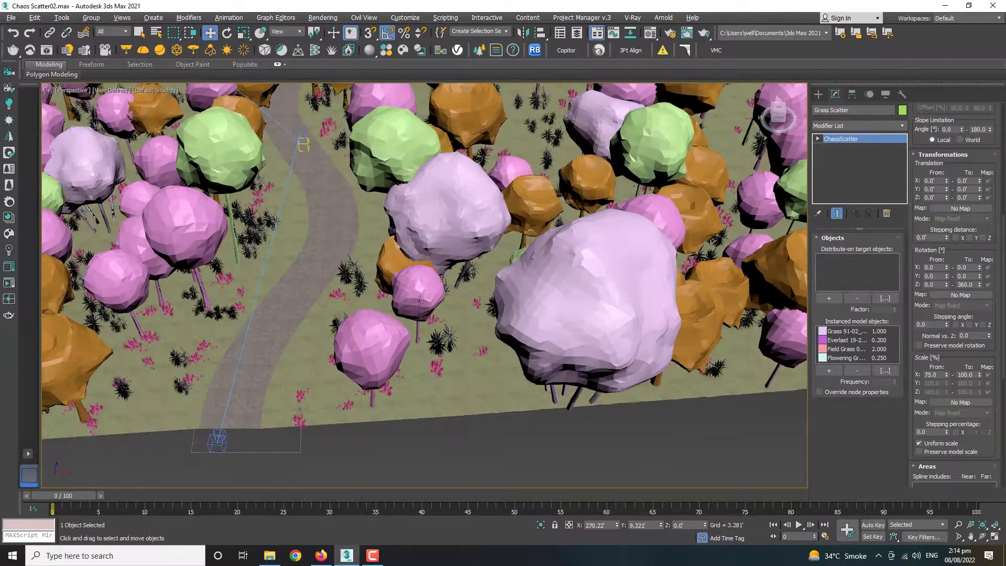
{"action": "middle_click_drag", "start_coordinate": [419, 301], "coordinate": [405, 303], "text": "alt"}
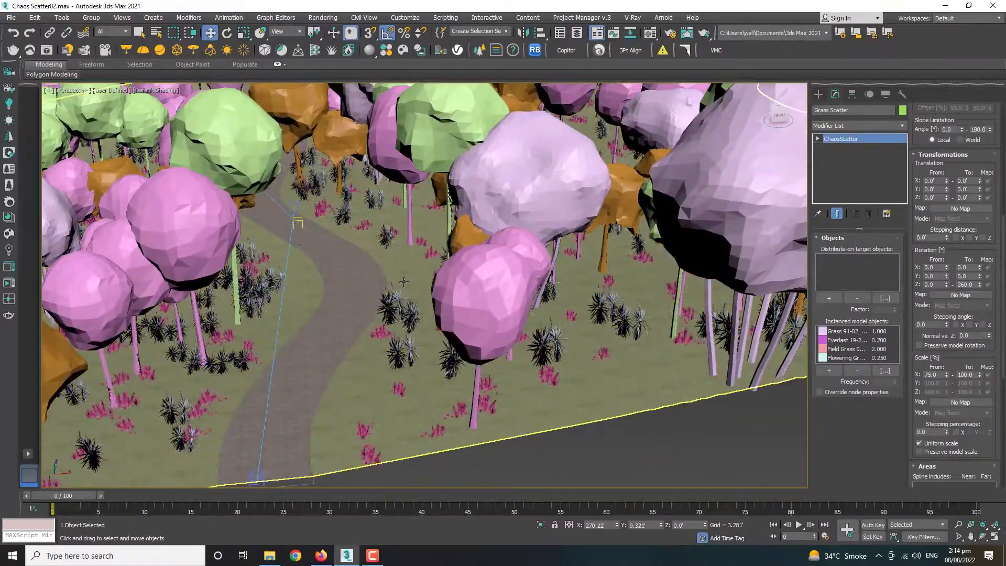
{"action": "scroll", "coordinate": [427, 421], "scroll_direction": "up", "scroll_amount": 3}
{"action": "scroll", "coordinate": [422, 413], "scroll_direction": "down", "scroll_amount": 5}
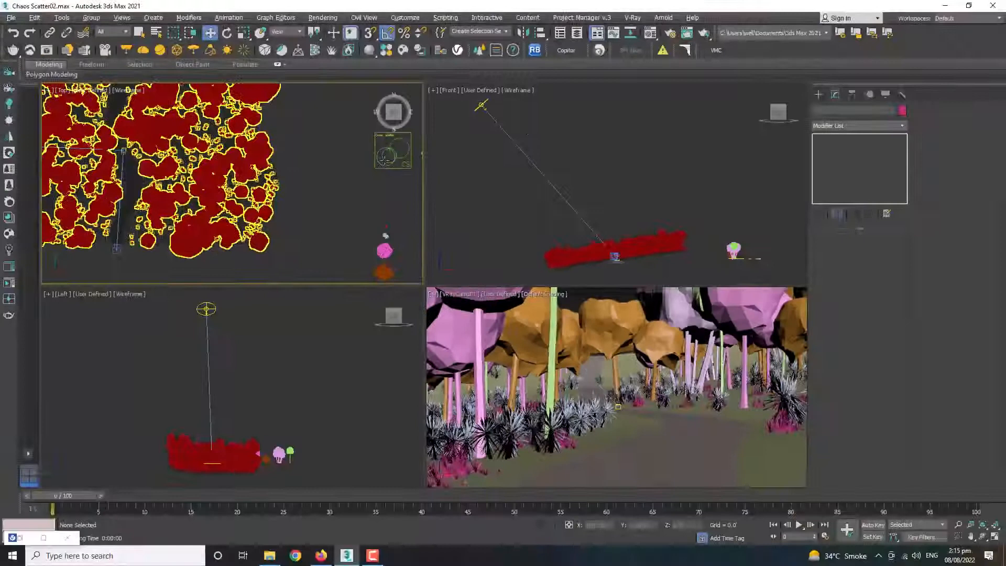
{"action": "scroll", "coordinate": [173, 227], "scroll_direction": "up", "scroll_amount": 5}
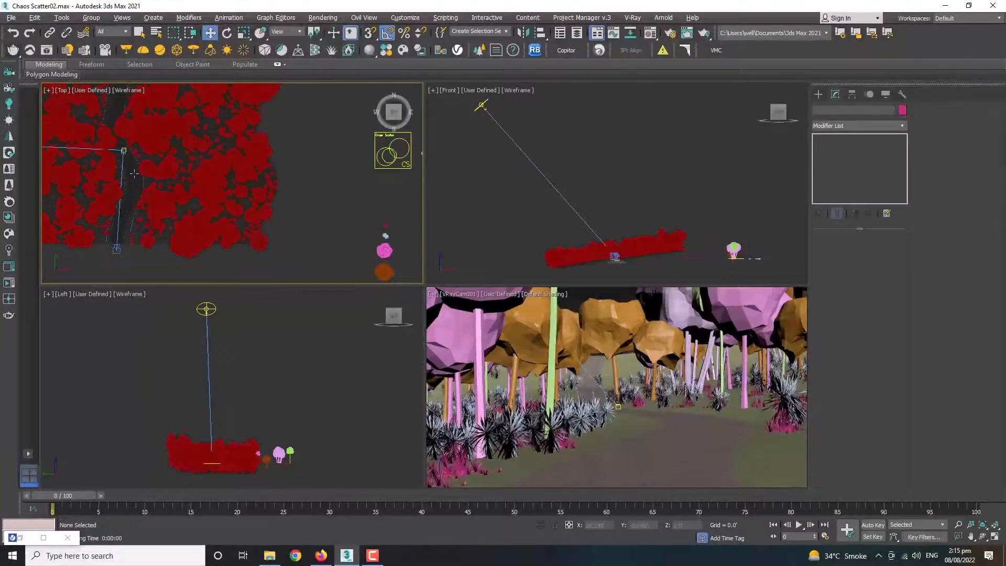
{"action": "scroll", "coordinate": [198, 220], "scroll_direction": "down", "scroll_amount": 8}
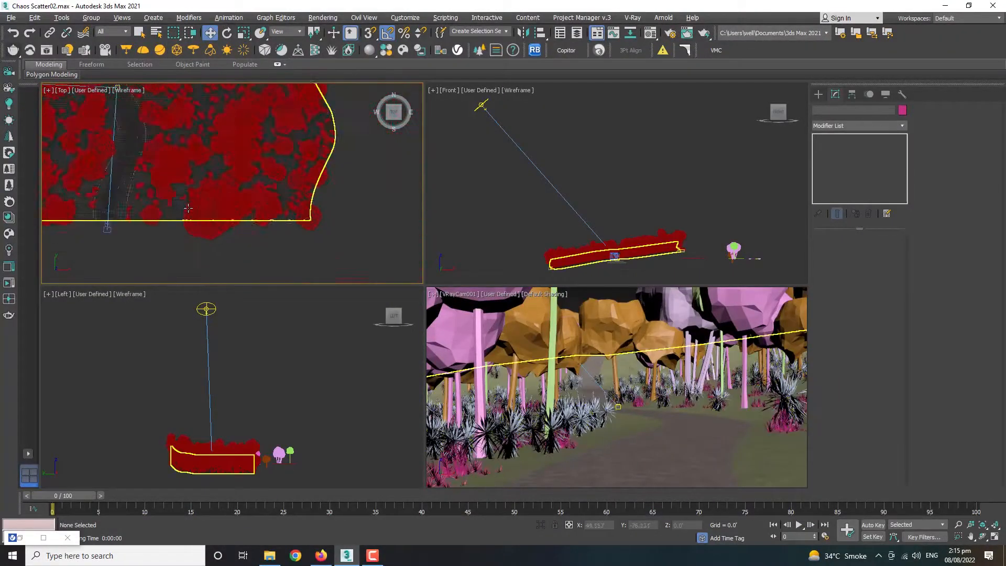
{"action": "left_click", "coordinate": [543, 363]}
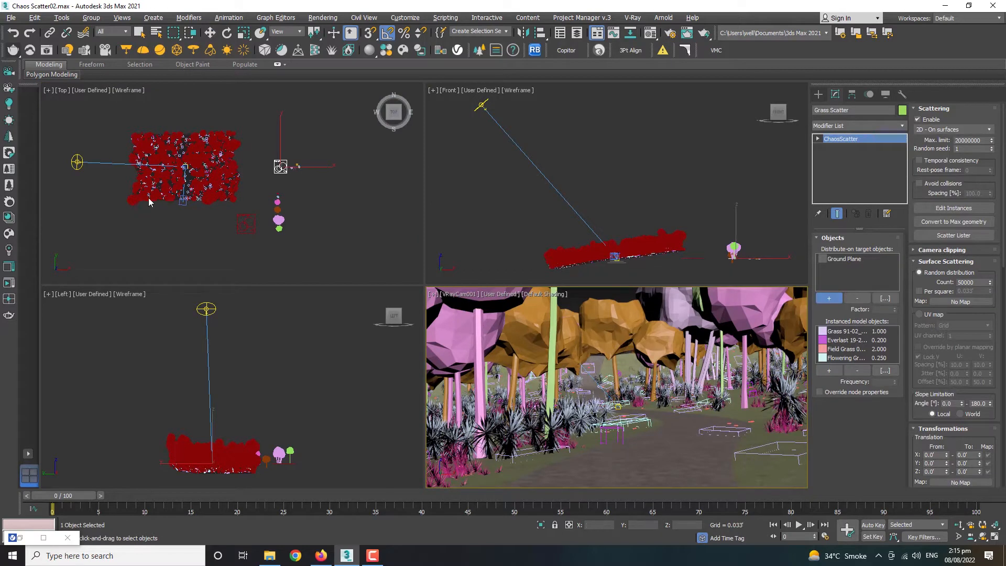
Step: Add the Smalle Path spline to the Grass Scatter's spline excludes and inspect the grass previews along the path
{"action": "scroll", "coordinate": [303, 173], "scroll_direction": "up", "scroll_amount": 6}
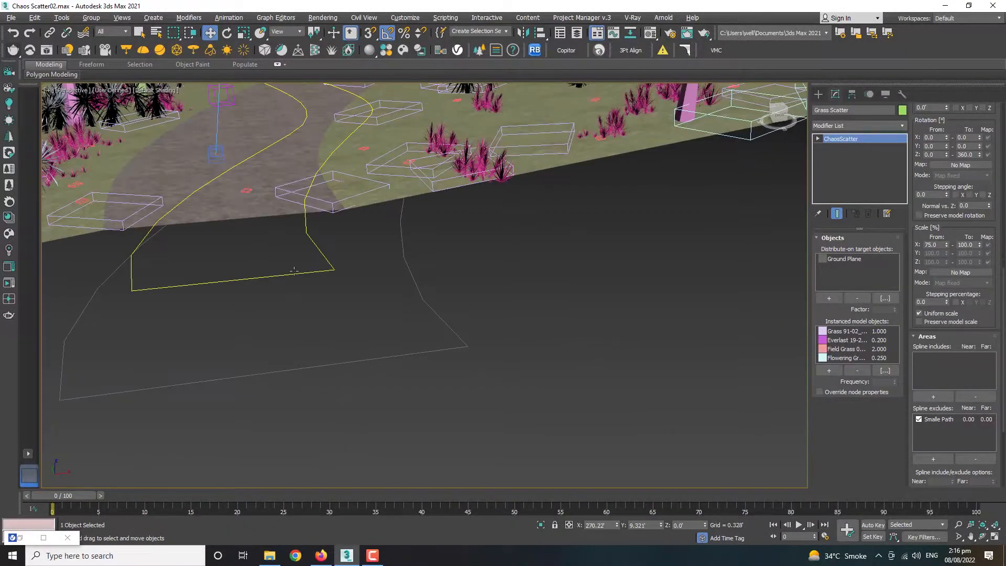
{"action": "middle_click_drag", "start_coordinate": [294, 269], "coordinate": [347, 330]}
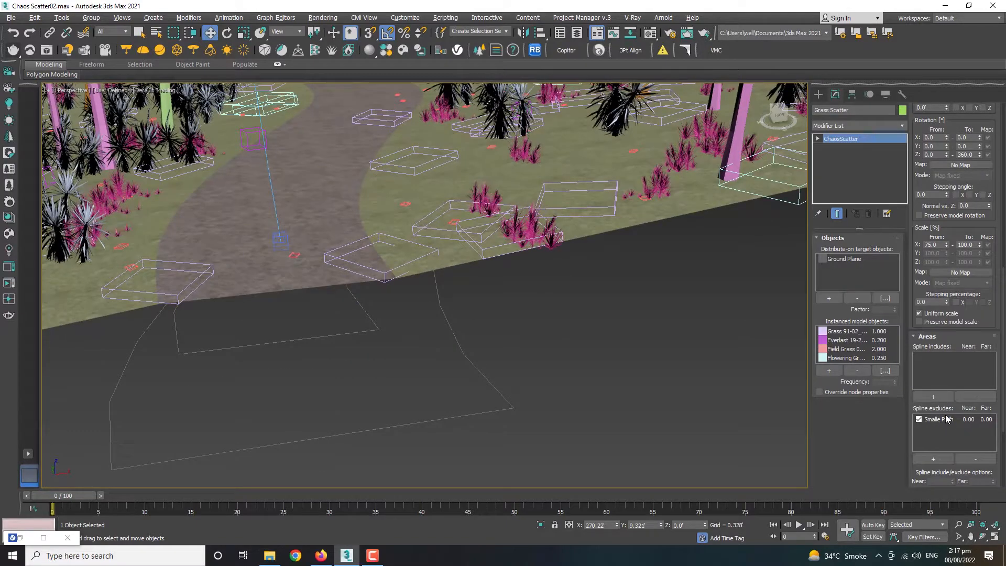
{"action": "middle_click_drag", "start_coordinate": [312, 318], "coordinate": [363, 408]}
{"action": "scroll", "coordinate": [362, 388], "scroll_direction": "down", "scroll_amount": 3}
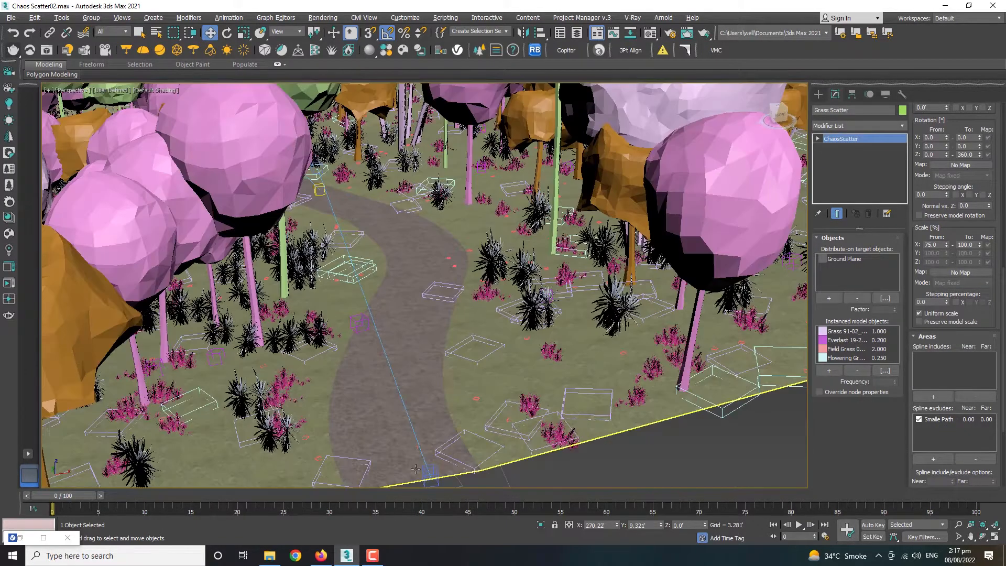
{"action": "middle_click_drag", "start_coordinate": [420, 427], "coordinate": [412, 373]}
Step: Select the Smalle Path spline, examine it in the Top view, and clear the selection in the perspective view
{"action": "left_click", "coordinate": [407, 411]}
{"action": "key", "text": "alt+w"}
{"action": "middle_click", "coordinate": [394, 208]}
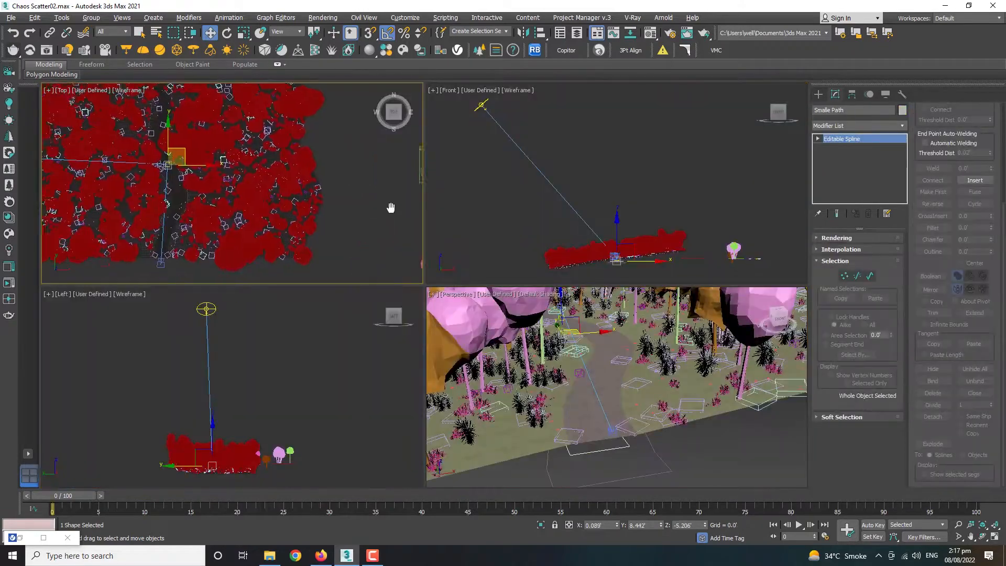
{"action": "key", "text": "alt+w"}
{"action": "scroll", "coordinate": [396, 221], "scroll_direction": "up", "scroll_amount": 3}
{"action": "key", "text": "alt+w"}
{"action": "left_click", "coordinate": [721, 464]}
{"action": "key", "text": "alt+w"}
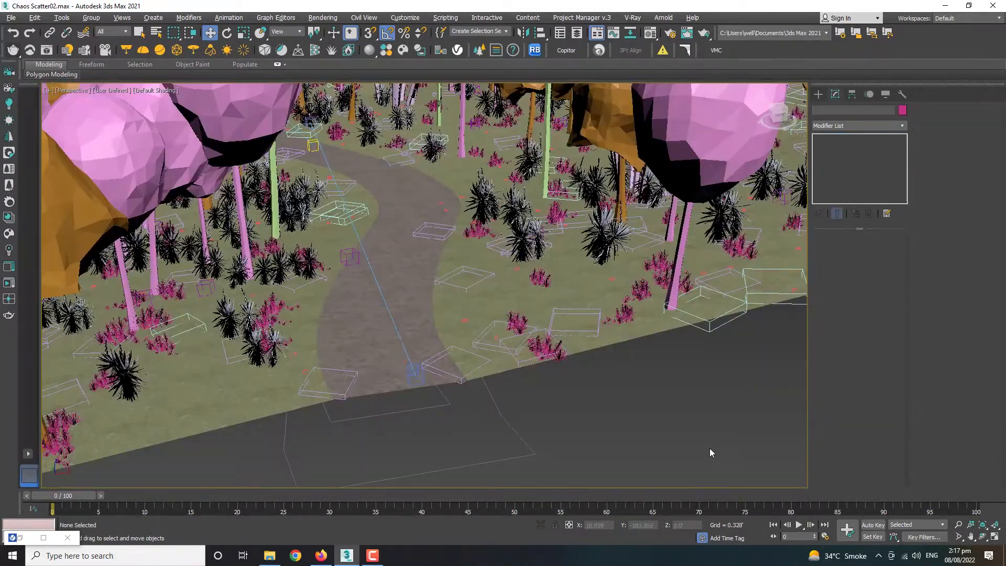
Step: Return to the camera view and examine the finished render of the palm forest path close up in the V-Ray Frame Buffer
{"action": "key", "text": "c"}
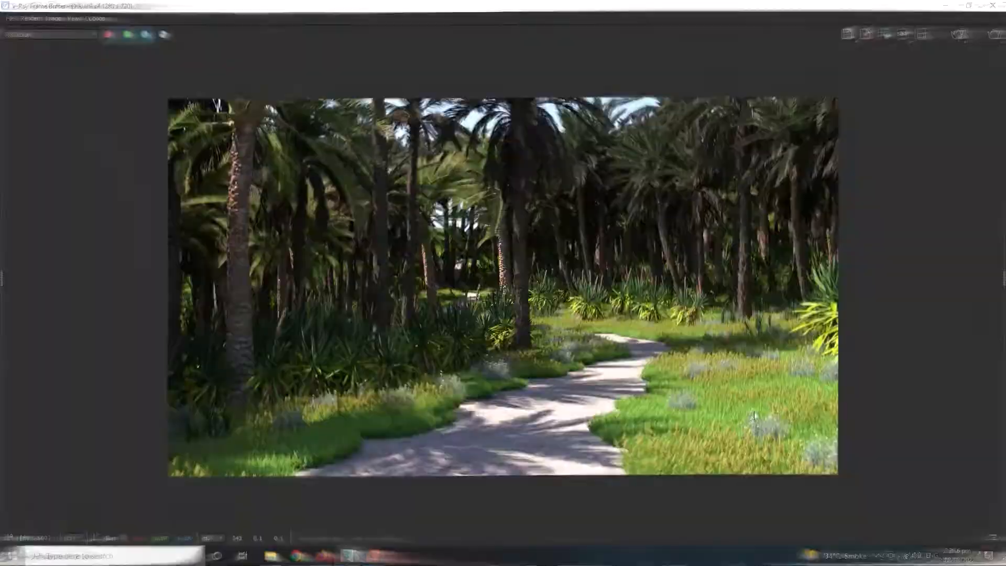
{"action": "scroll", "coordinate": [648, 411], "scroll_direction": "up", "scroll_amount": 4}
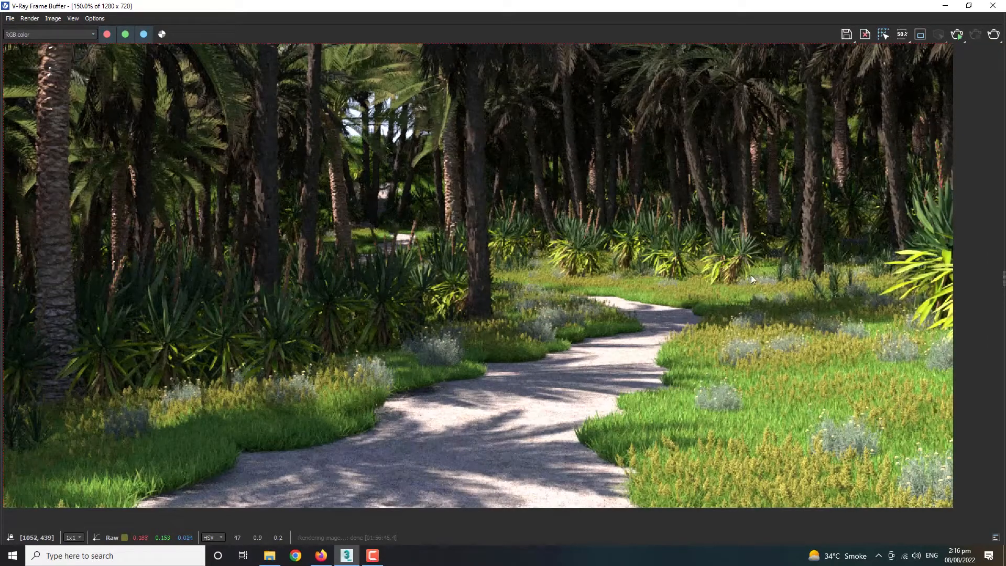